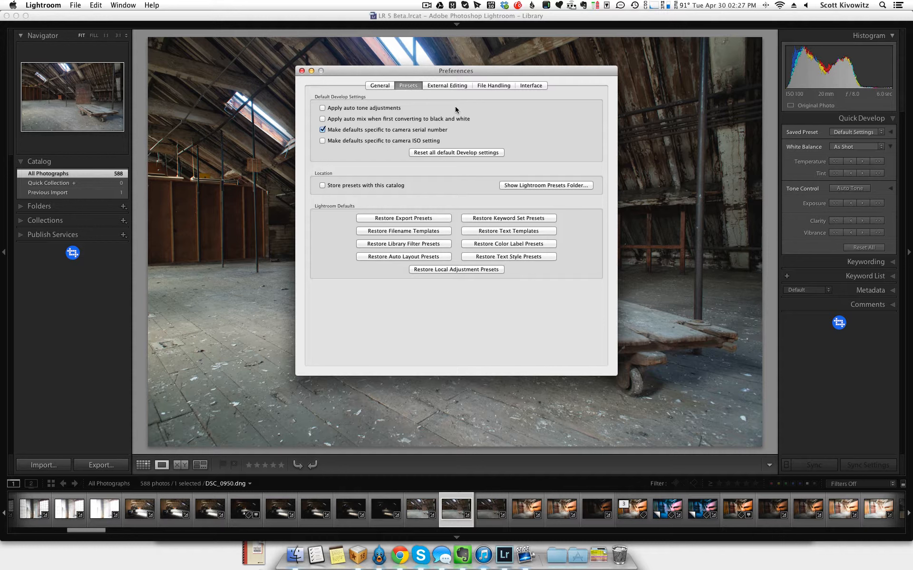
# - Show the Lightroom presets folder in Finder and open the Develop Presets folder inside the Lightroom folder
pyautogui.click(547, 186)
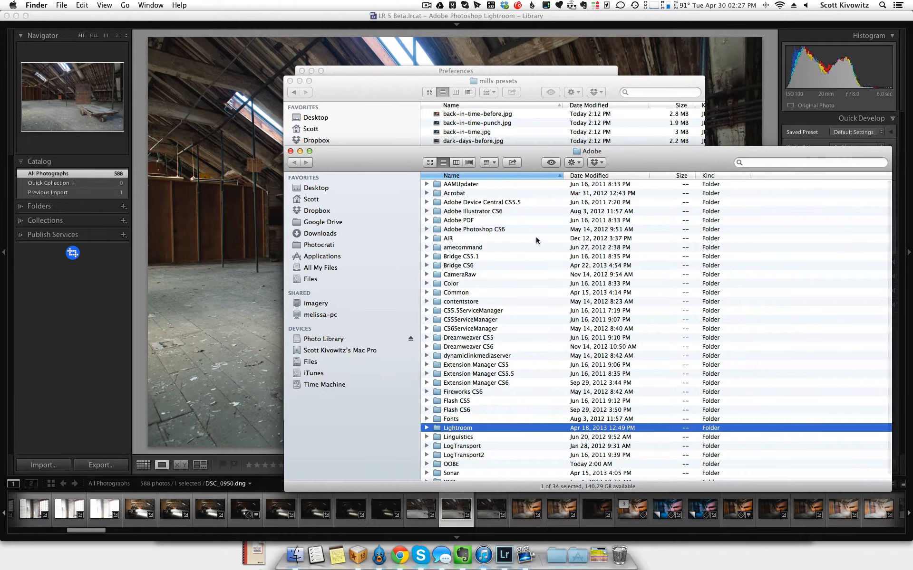
pyautogui.scroll(-1, 475, 388)
pyautogui.scroll(-2, 475, 394)
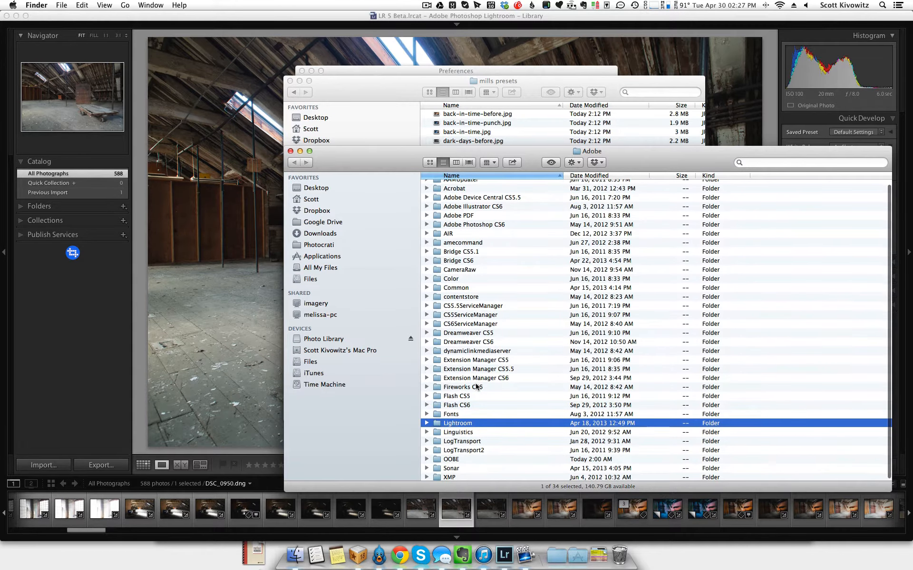
pyautogui.doubleClick(463, 423)
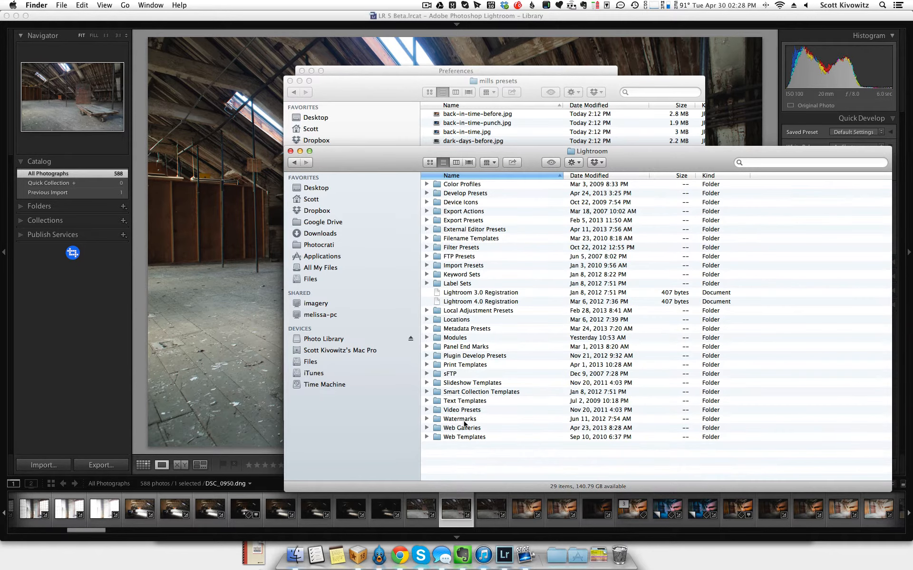
pyautogui.doubleClick(455, 193)
# - Examine the installed preset folders in Develop Presets and the template files inside the Mills folder
pyautogui.scroll(-6, 455, 194)
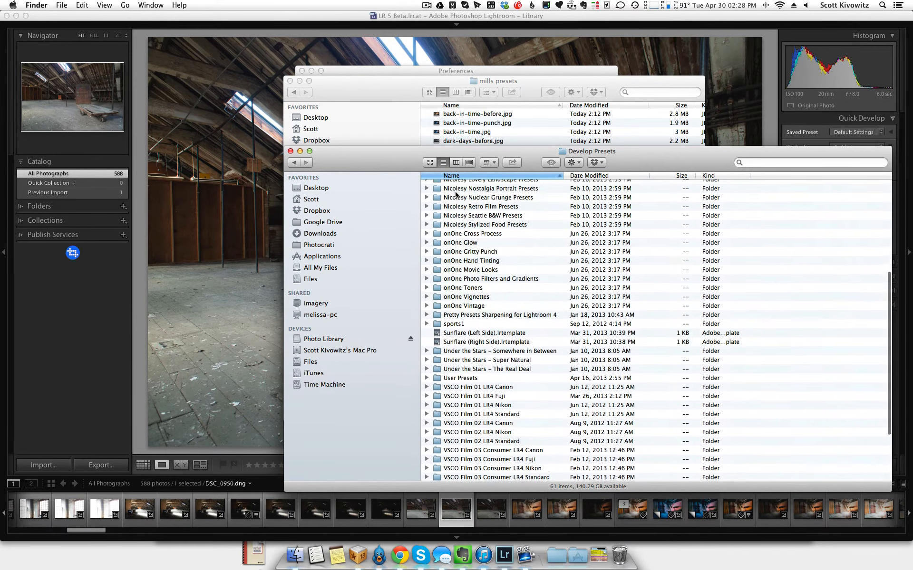
pyautogui.scroll(8, 455, 194)
pyautogui.scroll(-4, 455, 194)
pyautogui.scroll(4, 455, 193)
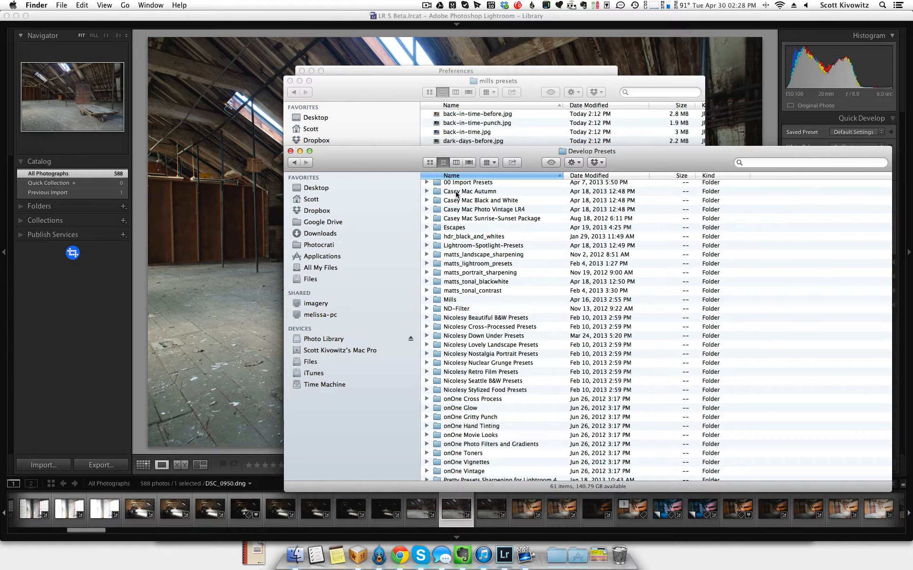
pyautogui.scroll(-8, 475, 316)
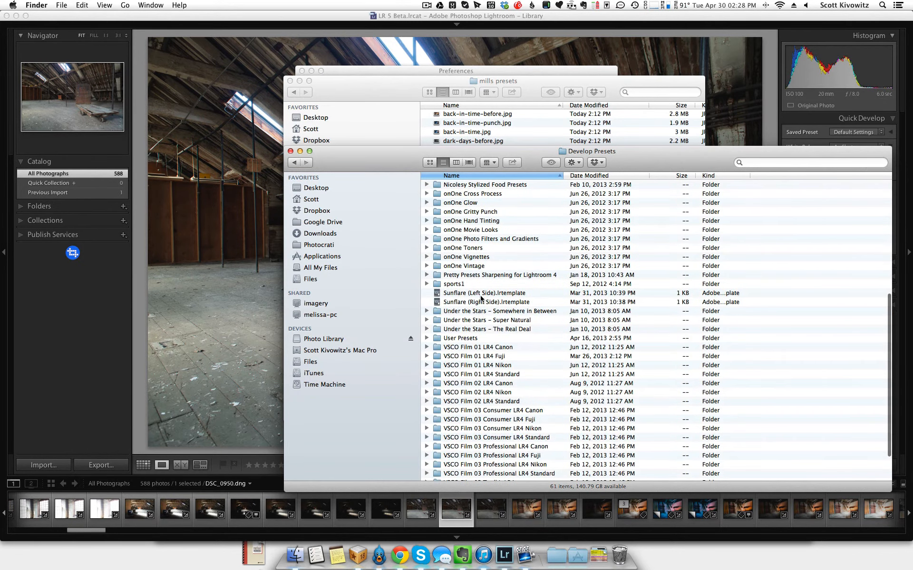
pyautogui.scroll(3, 465, 306)
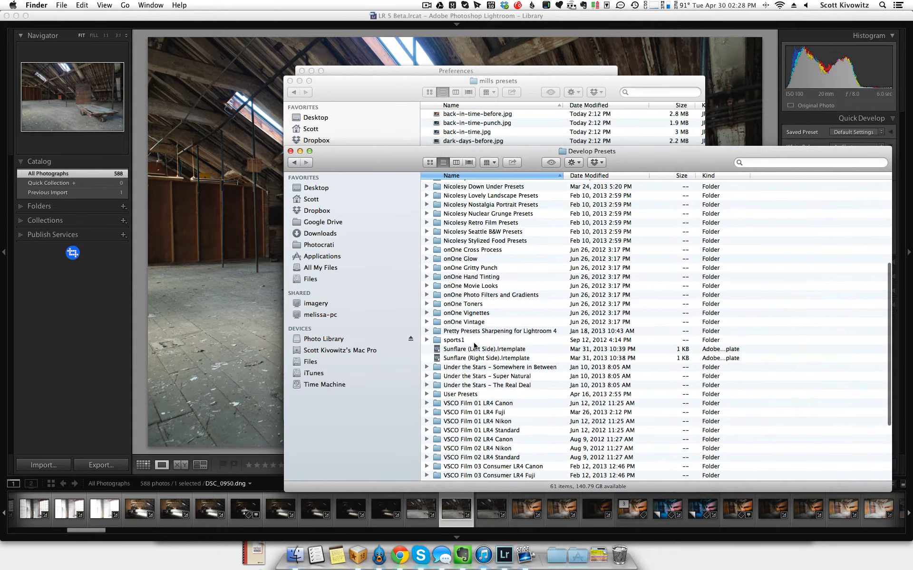
pyautogui.scroll(6, 466, 306)
pyautogui.click(450, 300)
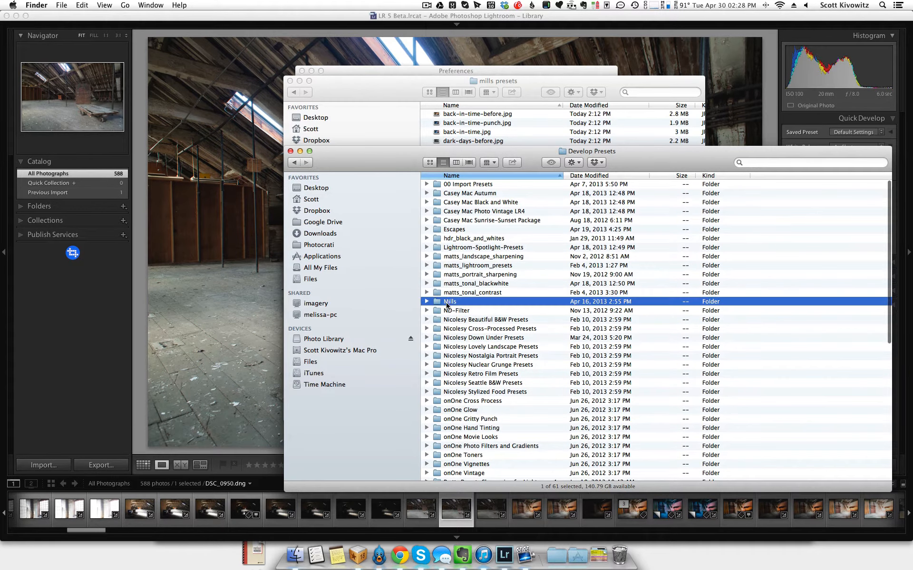
pyautogui.click(427, 303)
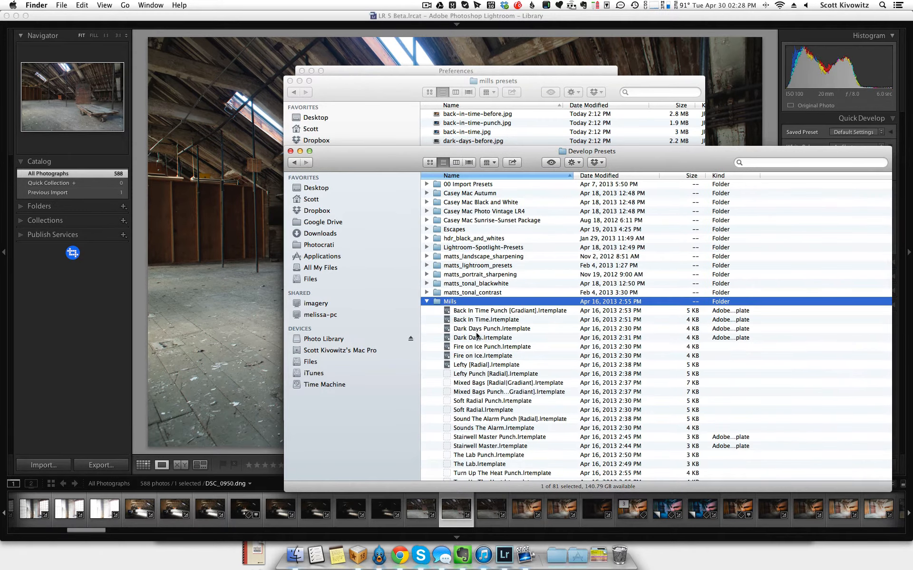
pyautogui.click(427, 301)
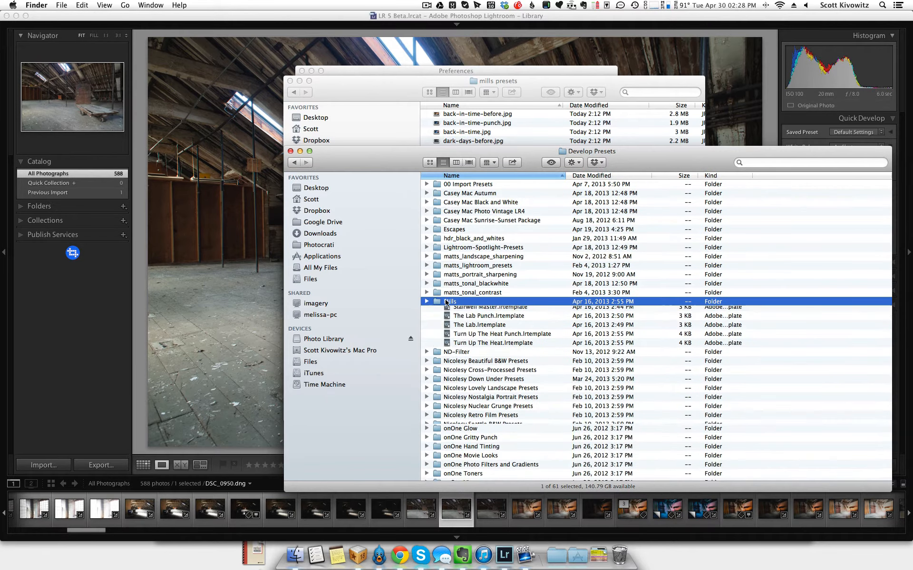
pyautogui.doubleClick(449, 301)
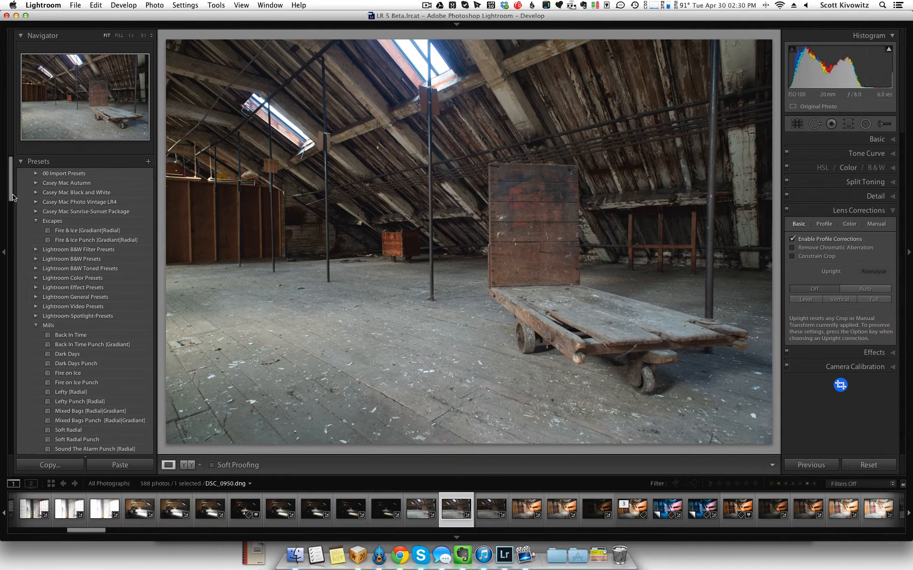
# - Collapse the Mills and Escapes preset groups in the Develop module
pyautogui.click(36, 326)
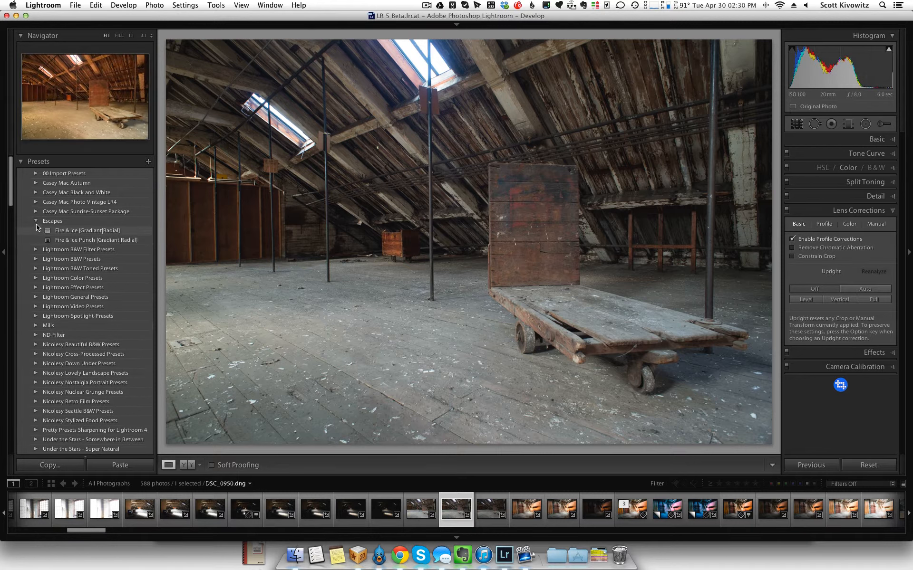
pyautogui.click(35, 221)
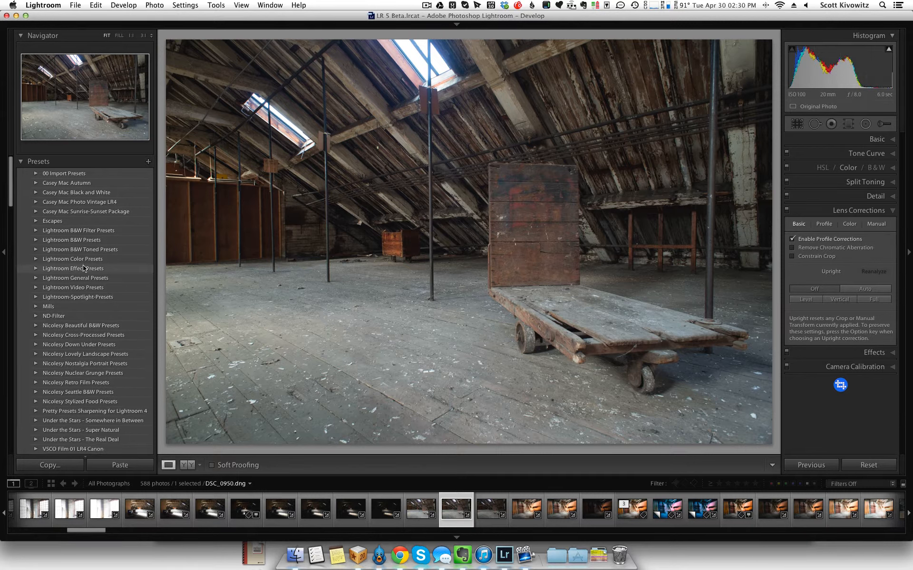
# - Bring up the Import Preset dialog for the User Presets group and cancel it without importing anything
pyautogui.scroll(-20, 84, 268)
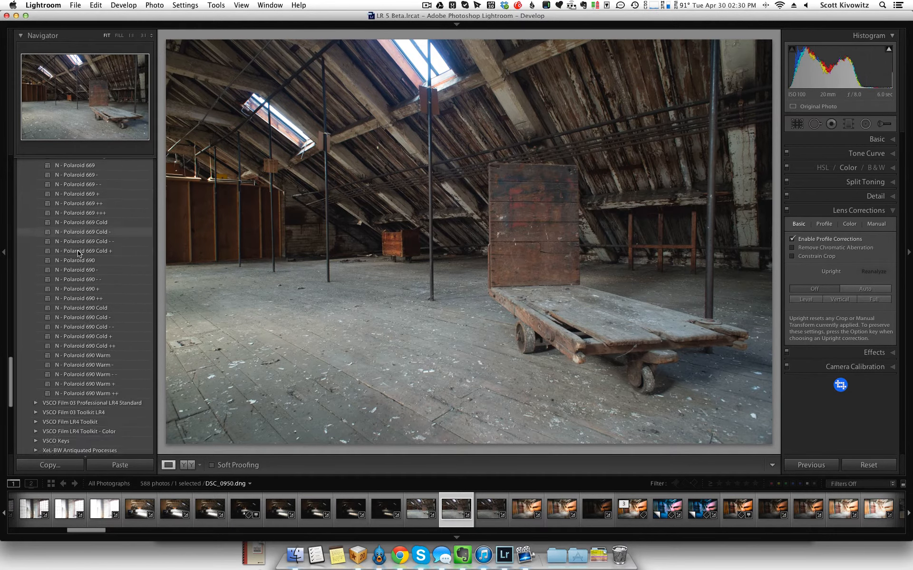
pyautogui.scroll(-10, 78, 253)
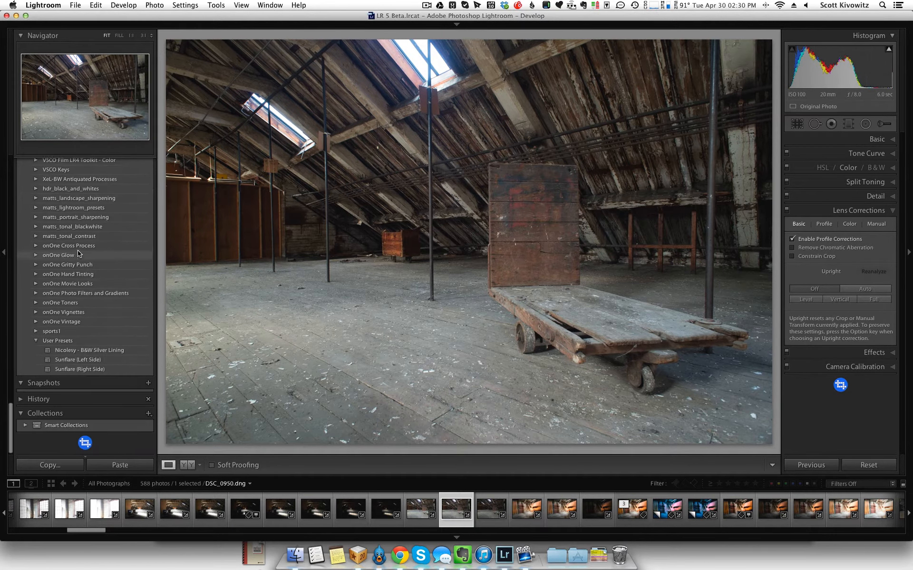
pyautogui.rightClick(50, 342)
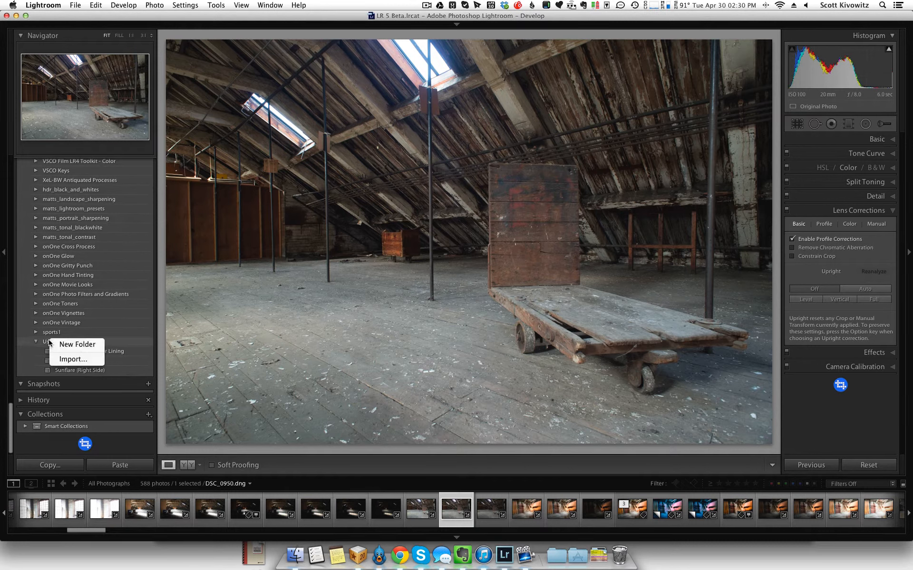
pyautogui.click(73, 360)
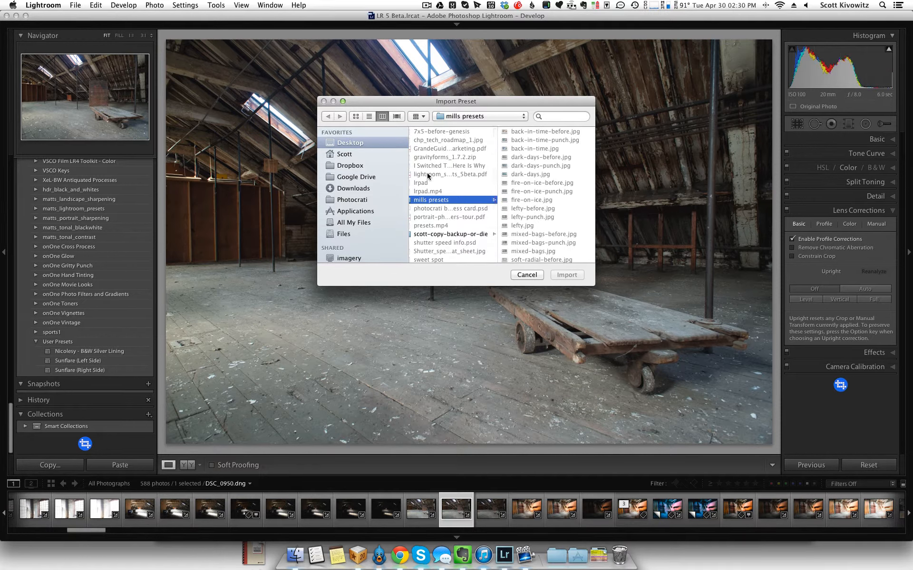
pyautogui.click(527, 275)
# - Expand the Mills preset group so all of its presets are listed
pyautogui.scroll(15, 122, 305)
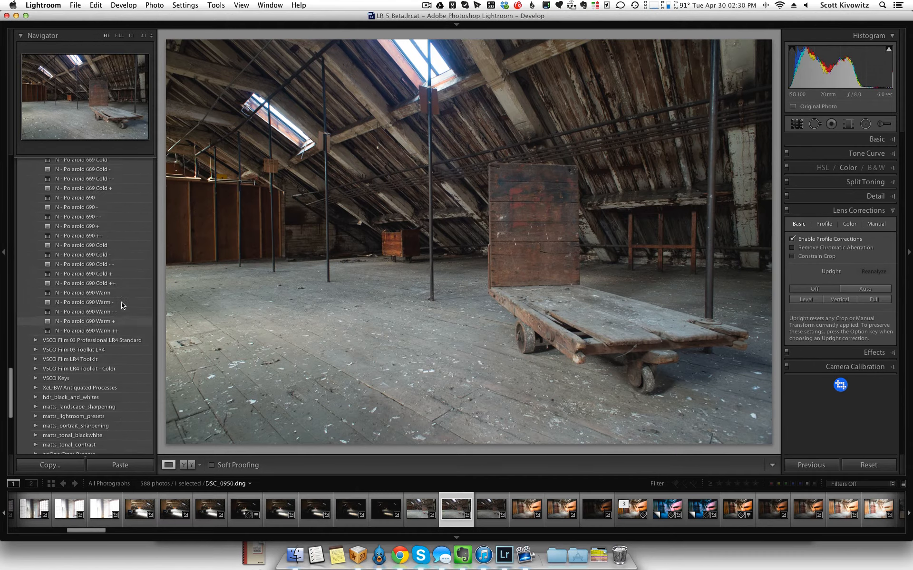
pyautogui.scroll(20, 122, 305)
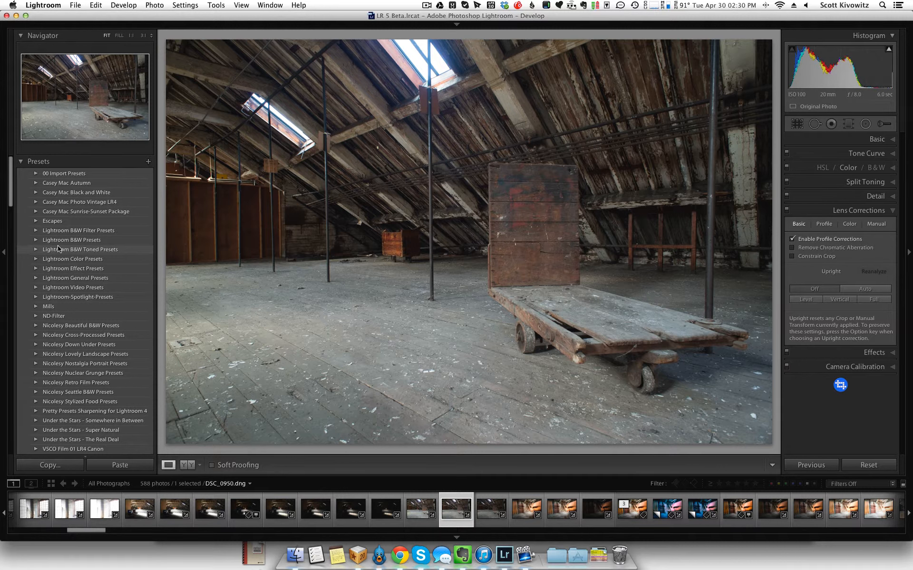
pyautogui.click(36, 306)
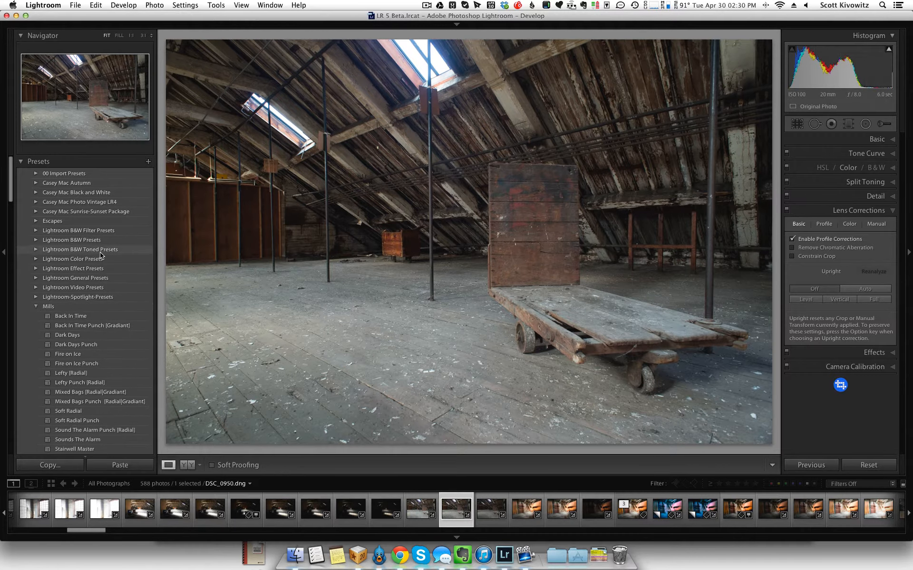
pyautogui.scroll(-3, 101, 256)
pyautogui.scroll(-1, 101, 255)
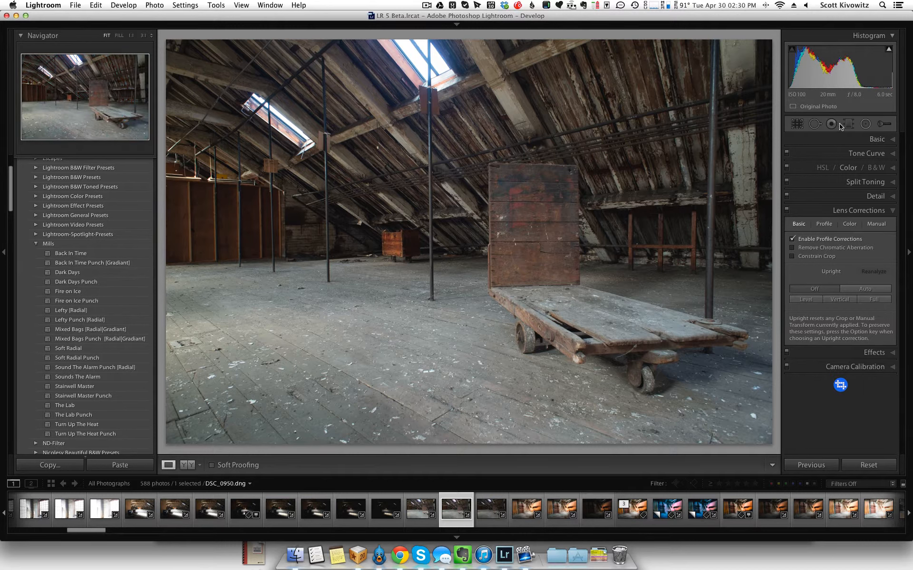
# - Try a large Radial Filter with exposure 0.75 and clarity 15 around the skylight and back wall, and delete it
pyautogui.click(872, 138)
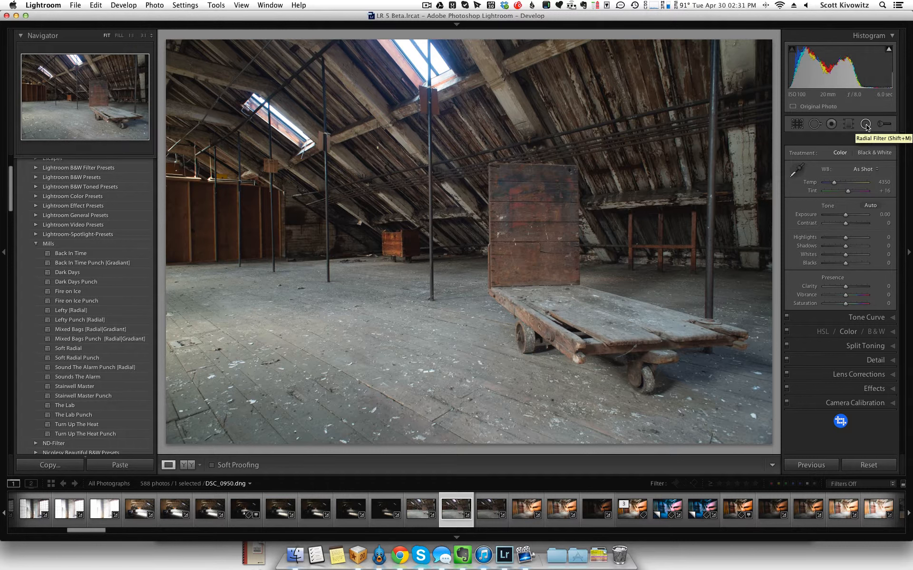
pyautogui.click(865, 124)
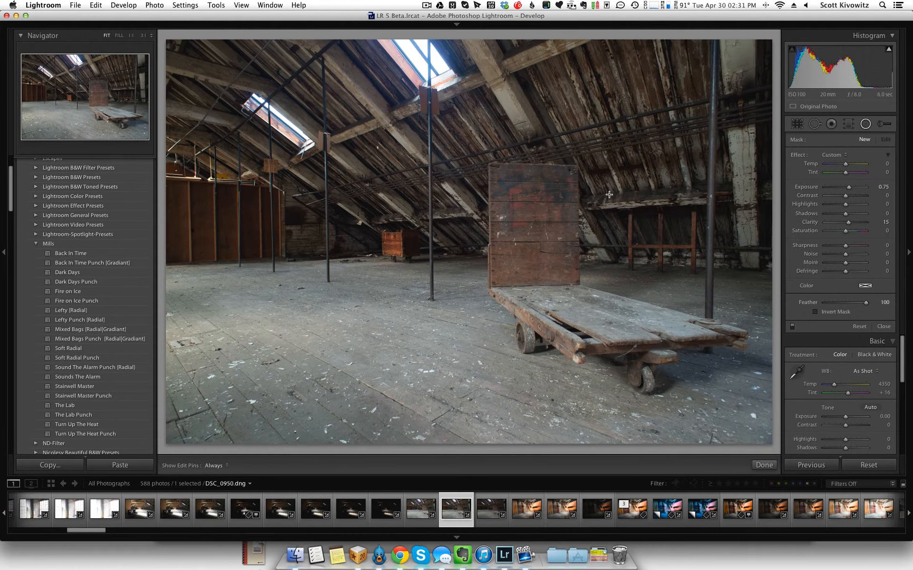
pyautogui.moveTo(302, 171); pyautogui.dragTo(471, 308)
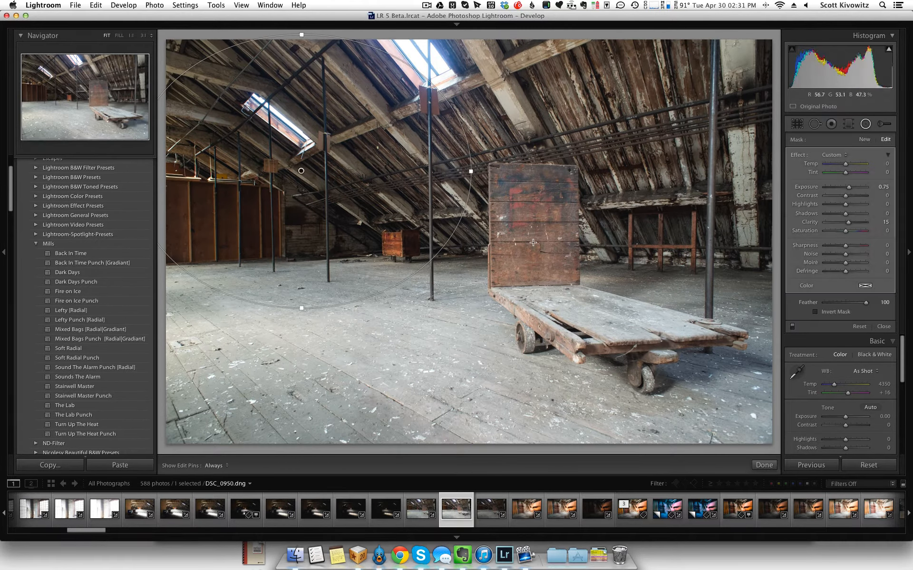
pyautogui.press('Delete')
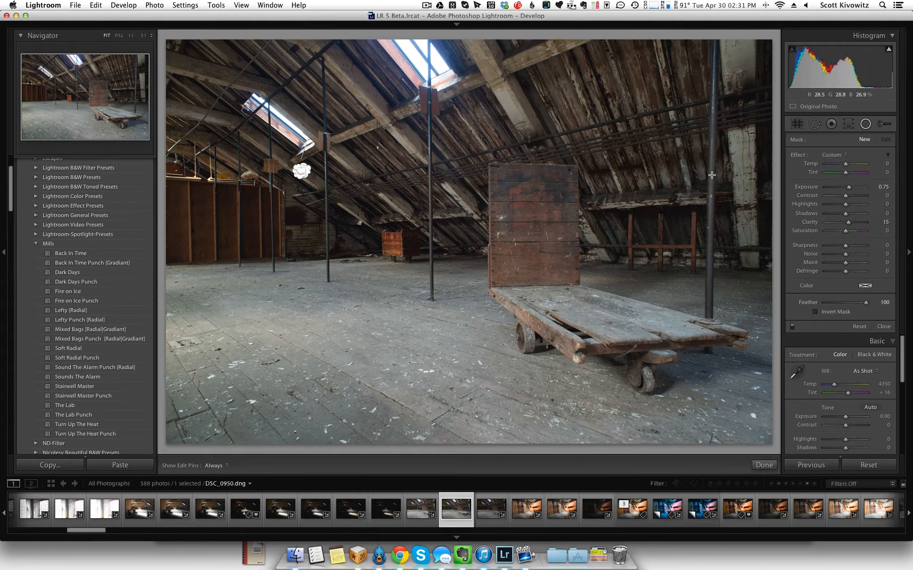
# - Try a diagonal Graduated Filter with exposure 0.75 and clarity 15 across the wooden cart, and delete it
pyautogui.click(850, 124)
pyautogui.moveTo(596, 209); pyautogui.dragTo(537, 333)
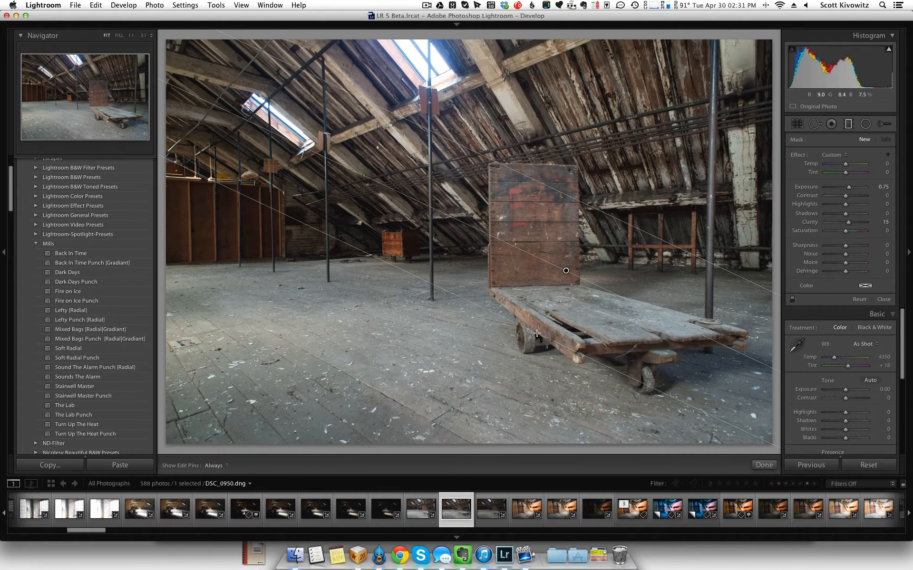
pyautogui.press('Delete')
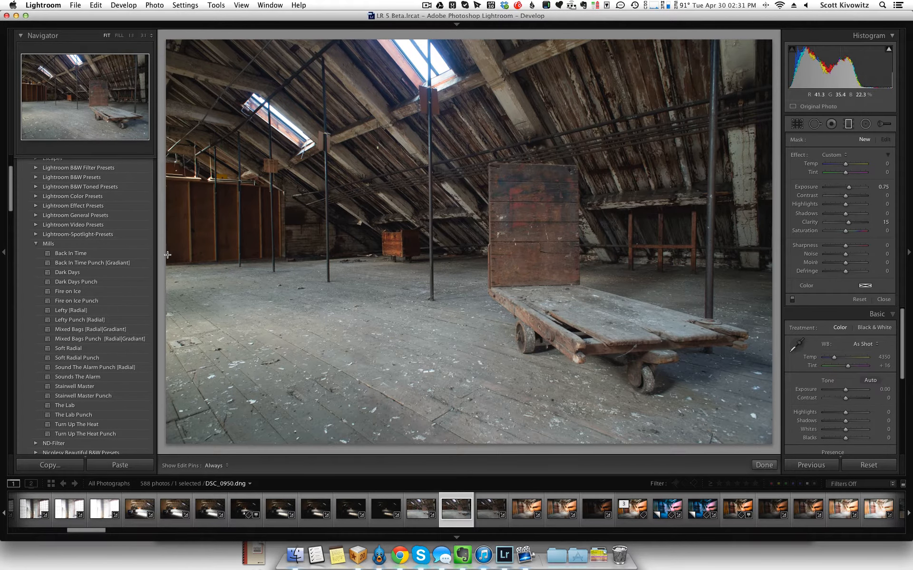
# - Apply the Back In Time preset from the Mills group to the attic photo and display its Split Toning settings
pyautogui.click(125, 254)
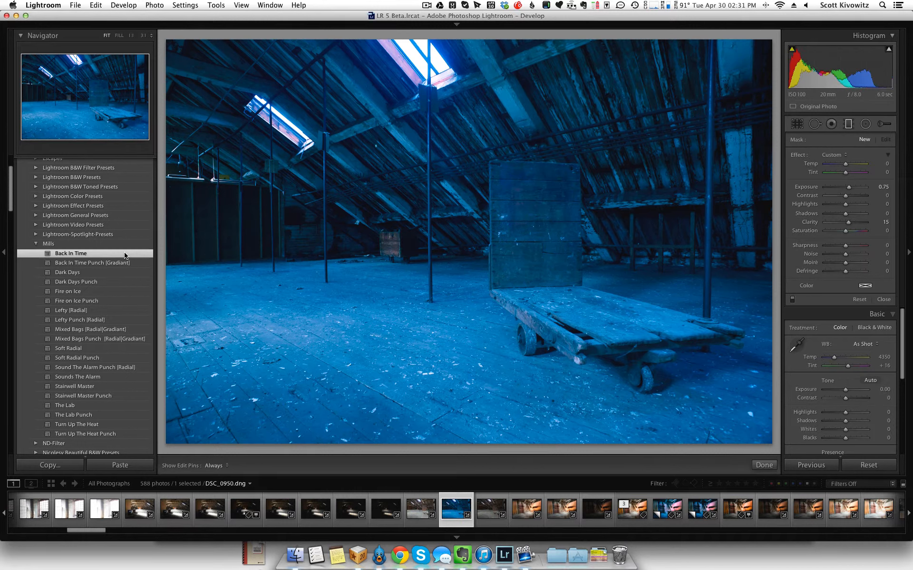
pyautogui.scroll(-5, 807, 317)
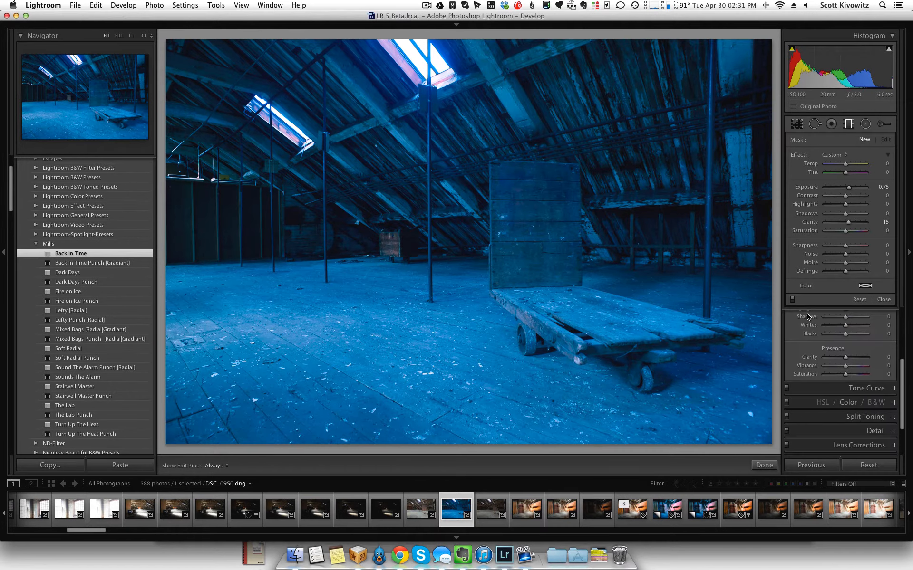
pyautogui.scroll(1, 806, 317)
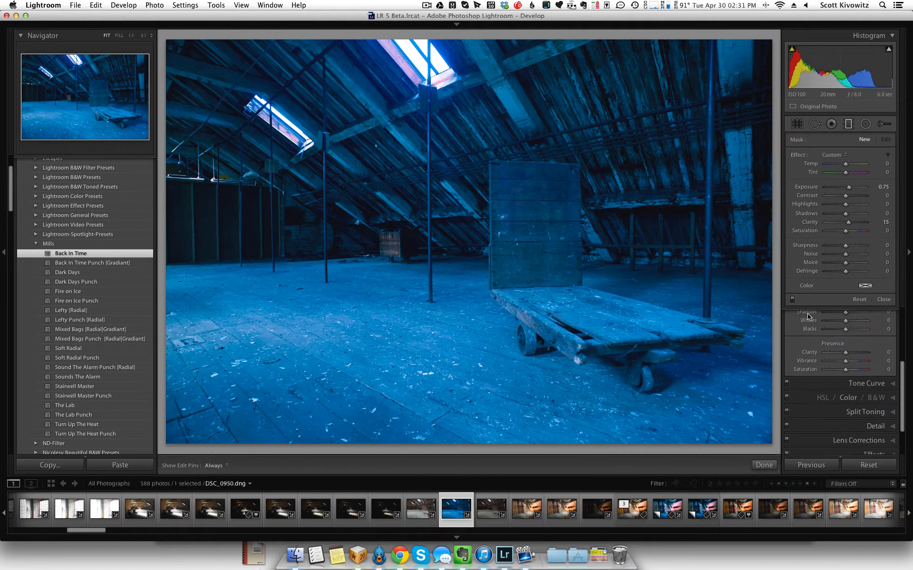
pyautogui.click(866, 124)
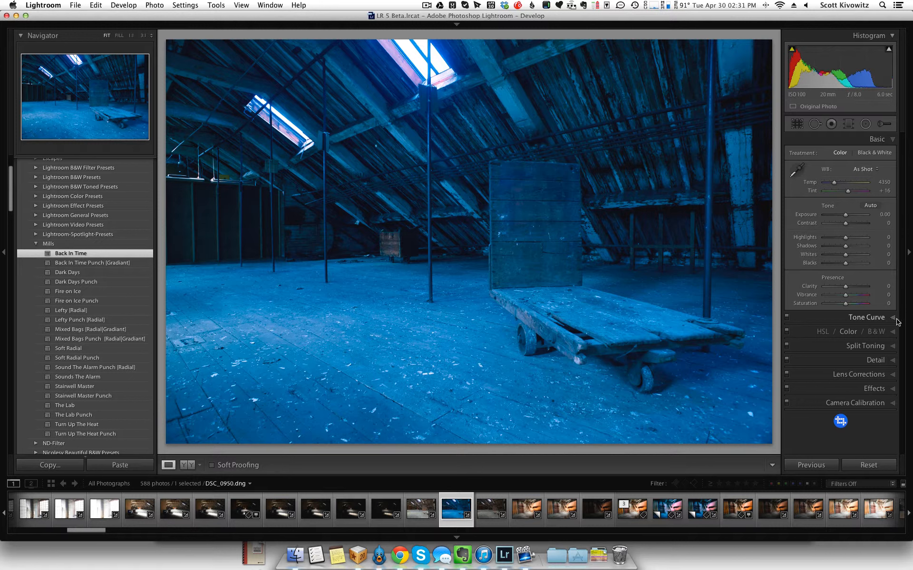
pyautogui.click(870, 346)
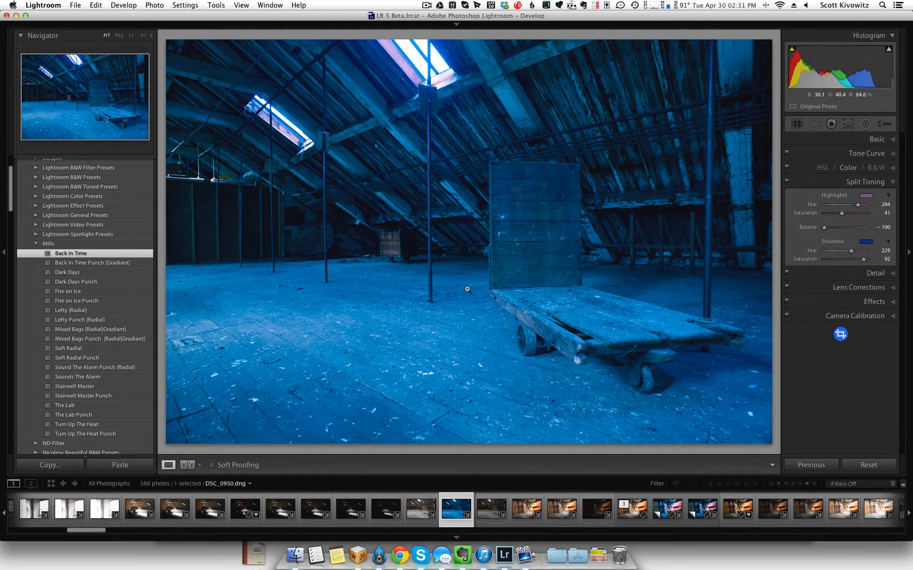
# - Apply the Back In Time Punch [Gradiant] preset and check the Radial Filter and Graduated Filter tools for its local adjustments
pyautogui.click(94, 263)
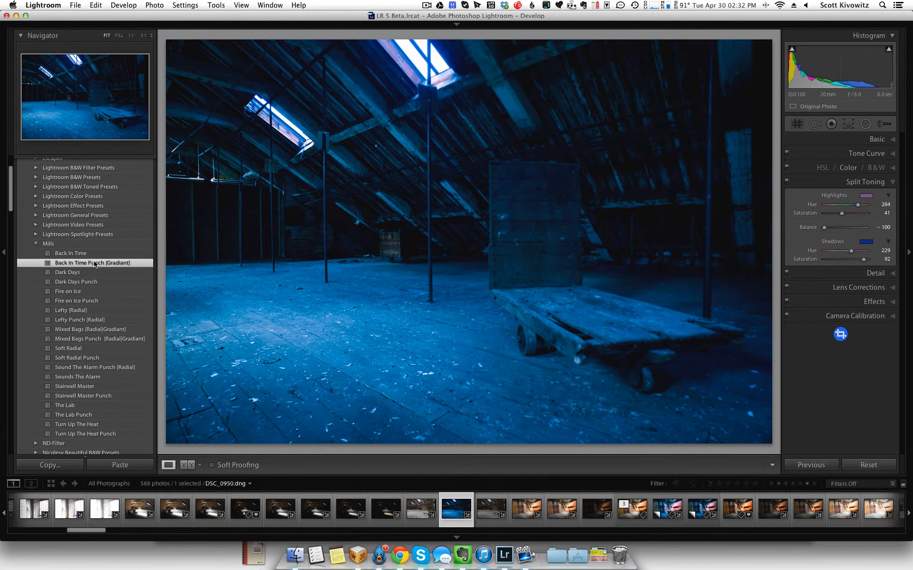
pyautogui.click(865, 125)
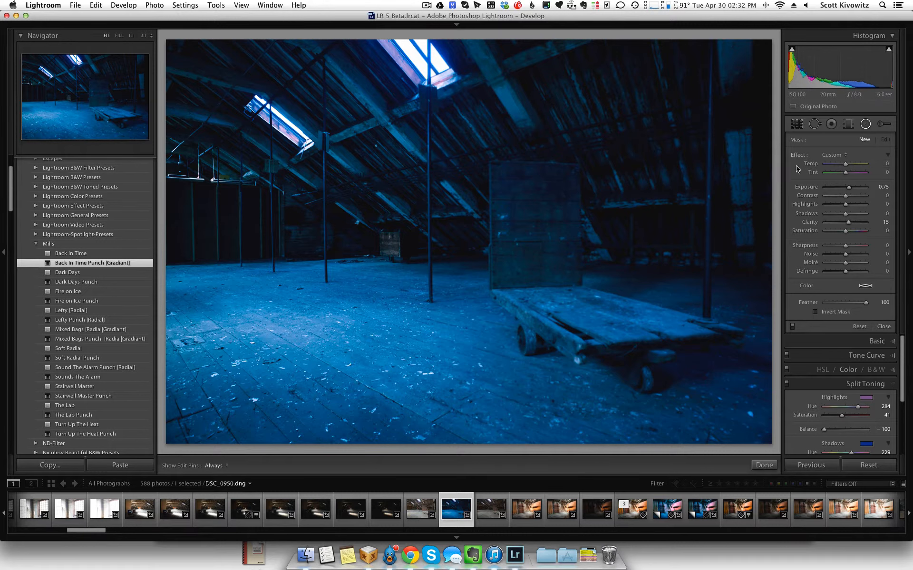
pyautogui.click(848, 125)
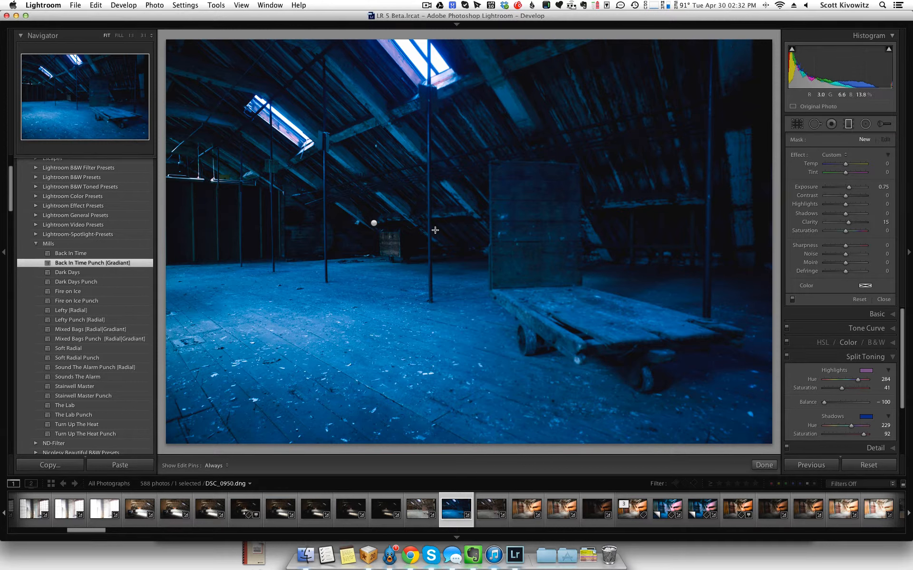
# - Shift the near-vertical graduated filter slightly toward the wooden cart and close the Graduated Filter tool
pyautogui.click(374, 223)
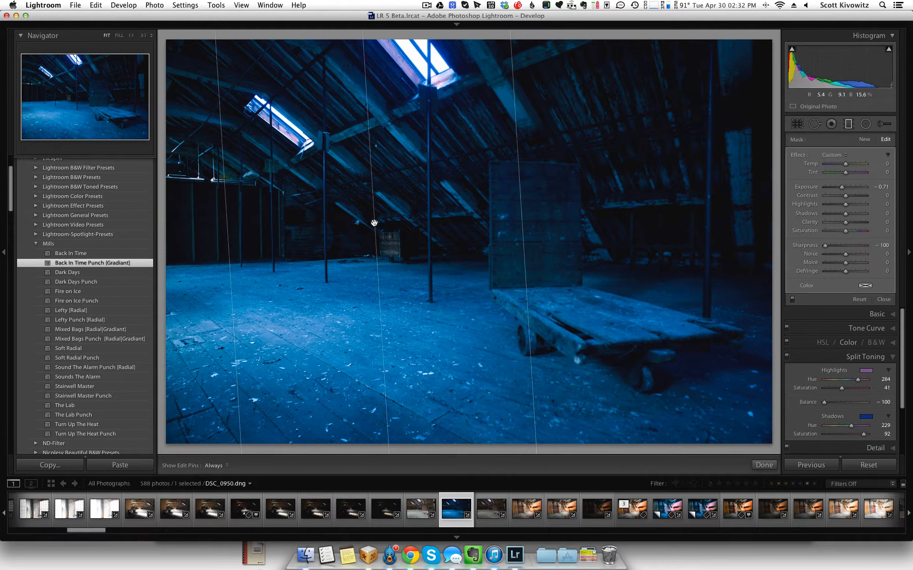
pyautogui.moveTo(521, 218); pyautogui.dragTo(545, 257)
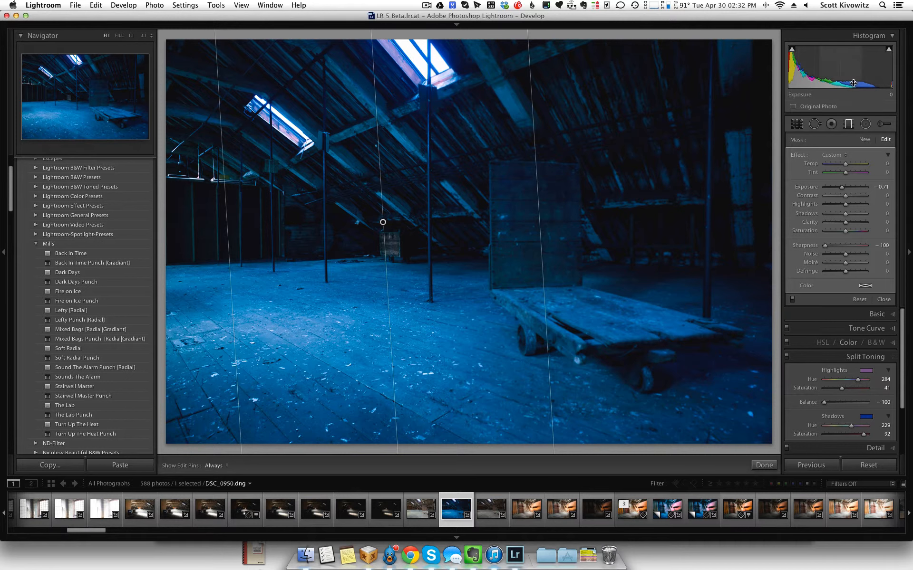
pyautogui.press('m')
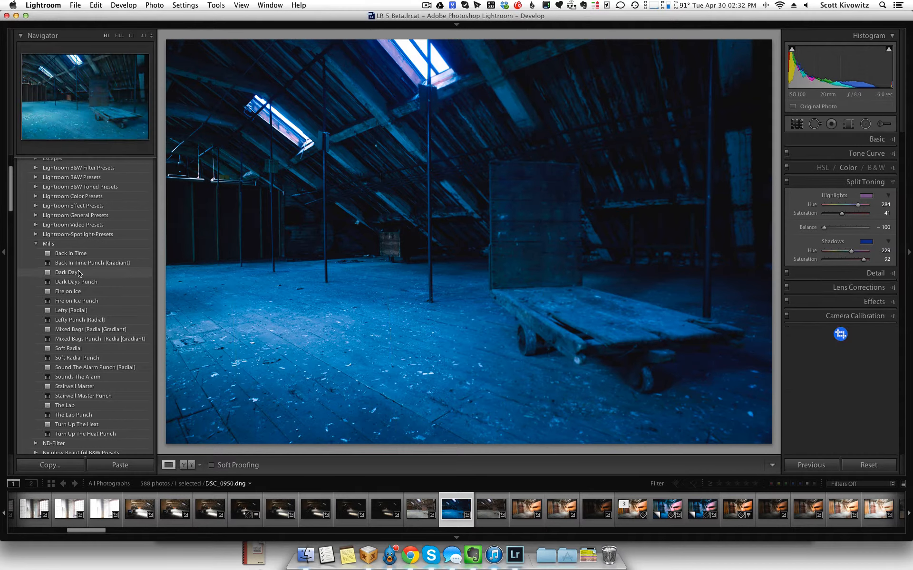
# - Apply the Mills presets Dark Days, Dark Days Punch, Fire on Ice and Fire on Ice Punch to the photo in turn
pyautogui.click(67, 274)
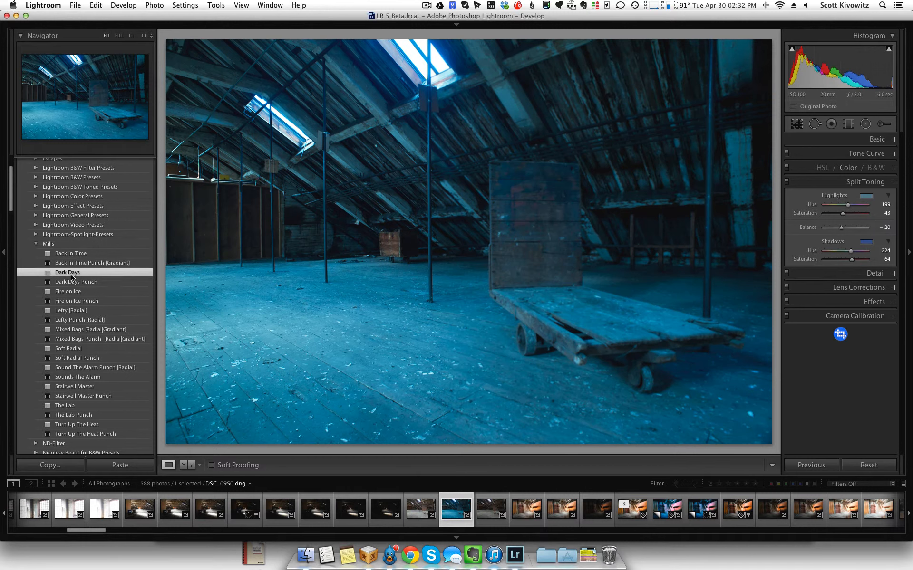
pyautogui.click(110, 286)
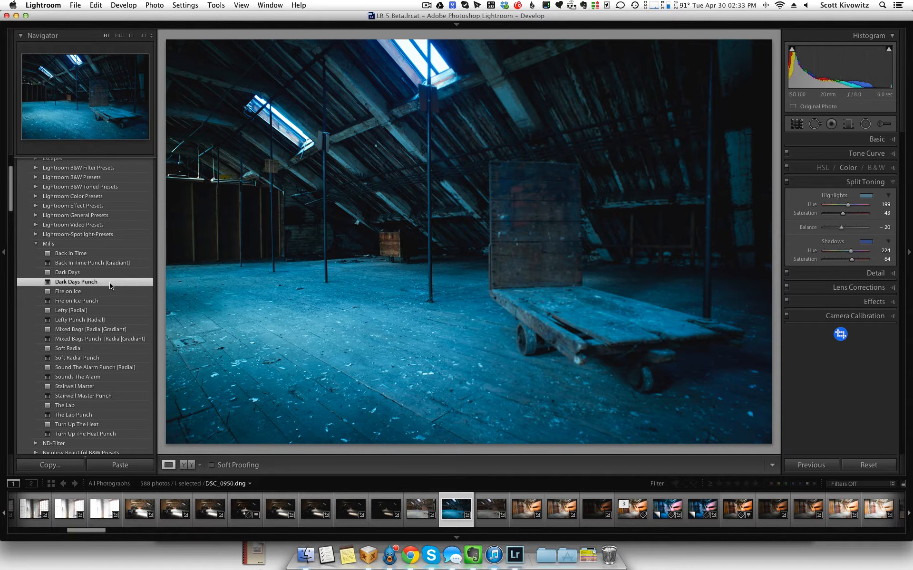
pyautogui.click(70, 294)
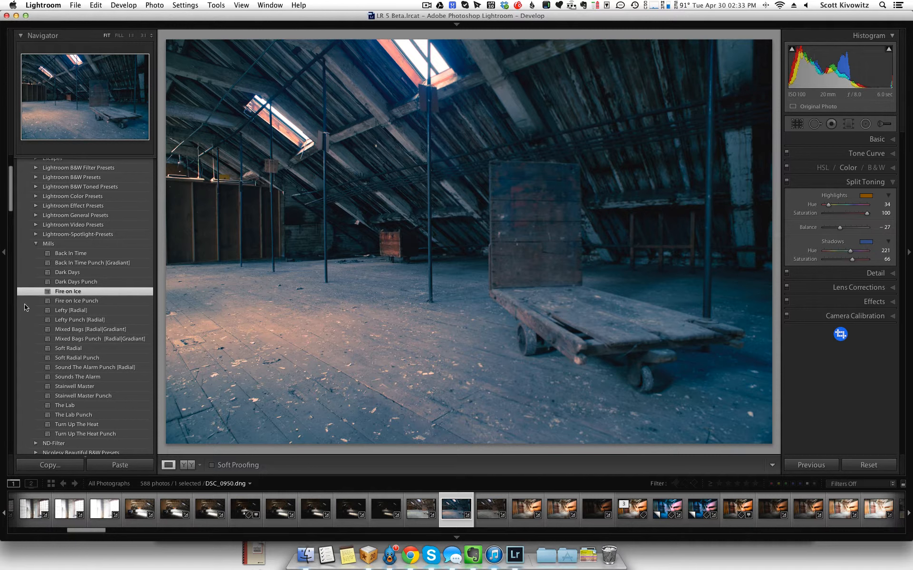
pyautogui.click(77, 302)
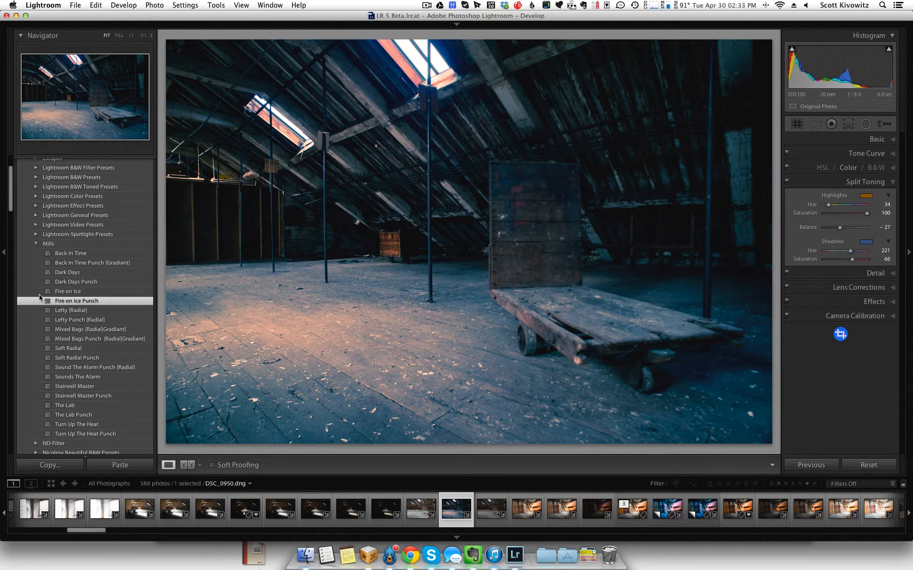
# - Apply the Lefty [Radial] preset, move its radial filter from the back wall onto the wooden cart, and close the Radial Filter tool
pyautogui.click(84, 312)
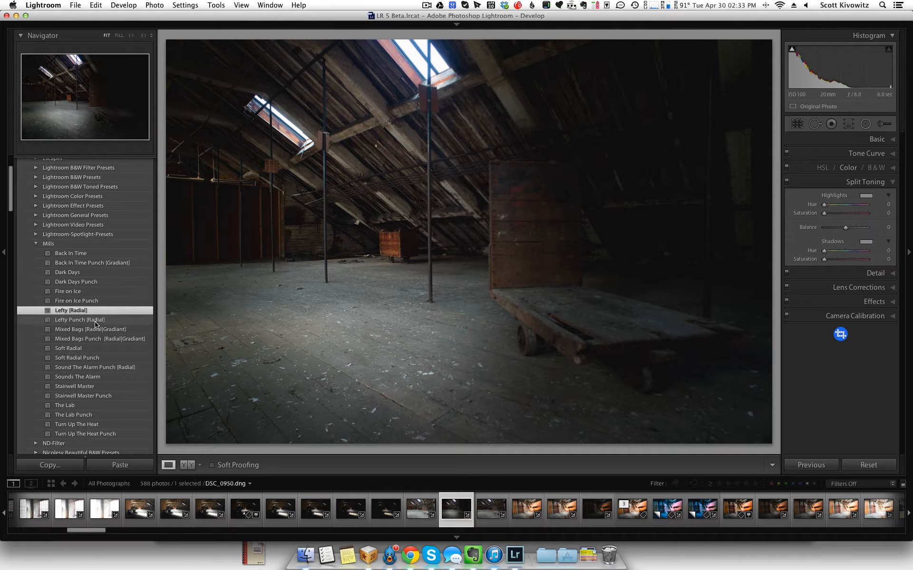
pyautogui.click(865, 124)
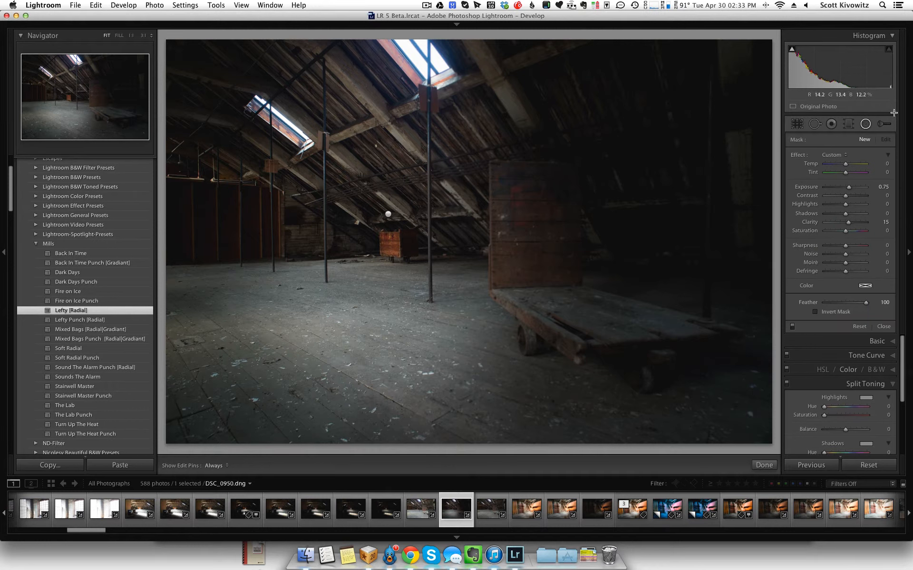
pyautogui.click(388, 214)
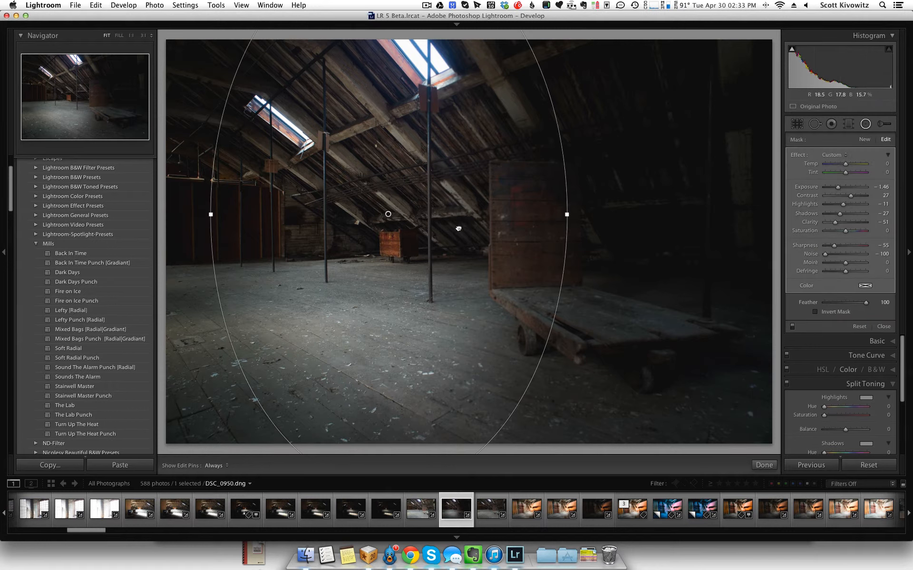
pyautogui.moveTo(459, 228); pyautogui.dragTo(571, 264)
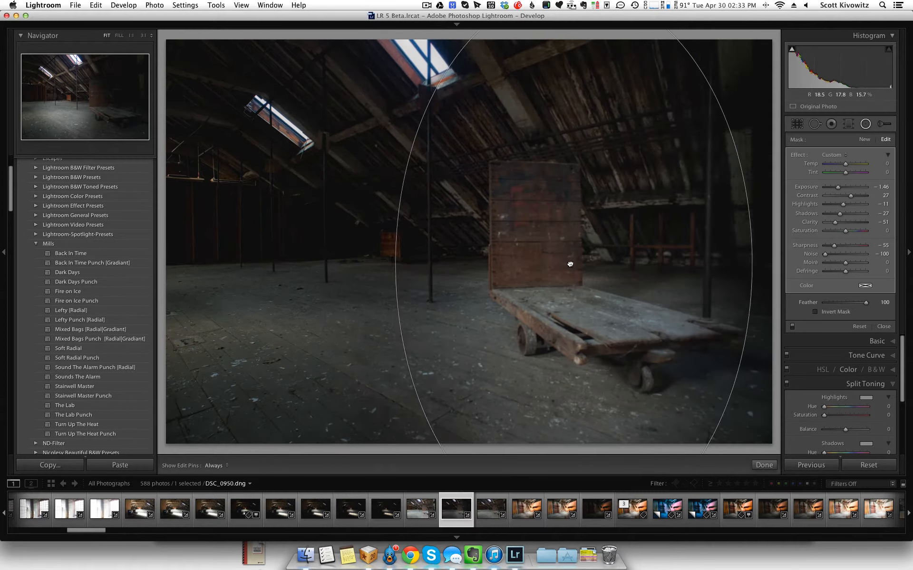
pyautogui.click(864, 124)
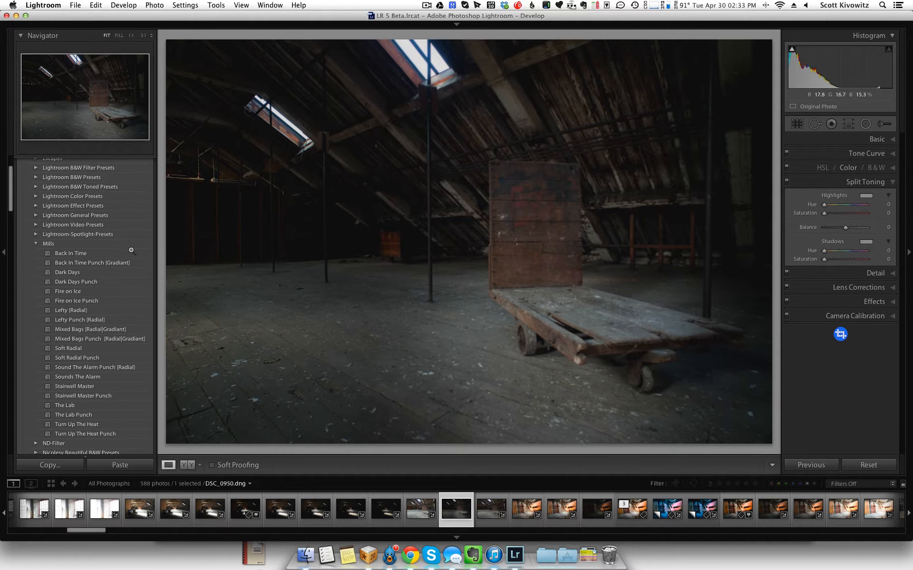
# - Apply the Lefty Punch [Radial] preset and move its radial filter onto the cart's upright board, closing the tool when done
pyautogui.click(80, 321)
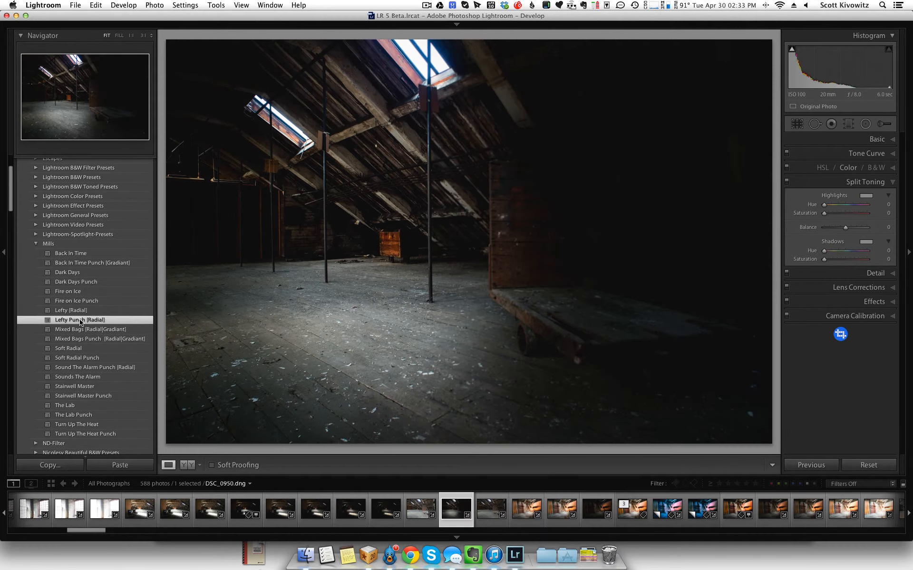
pyautogui.click(865, 123)
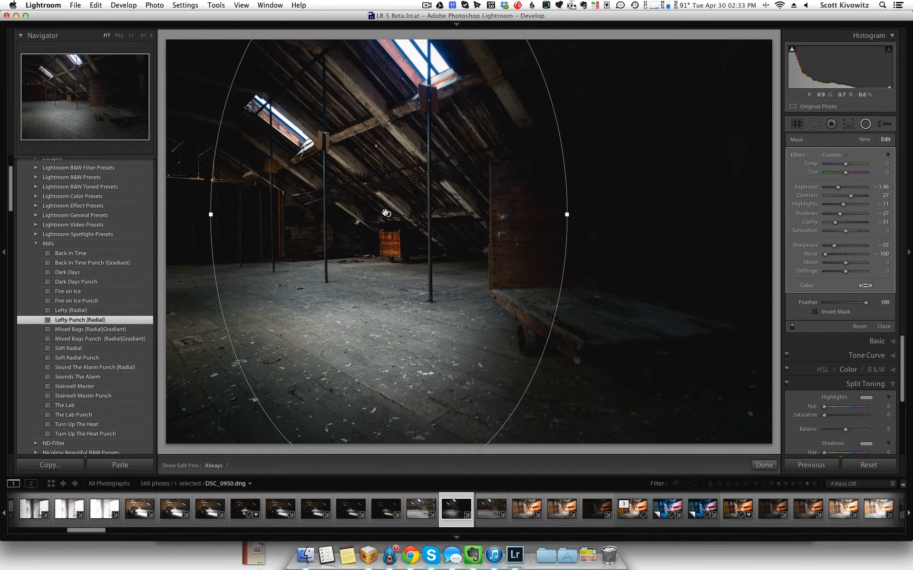
pyautogui.moveTo(388, 214); pyautogui.dragTo(565, 239)
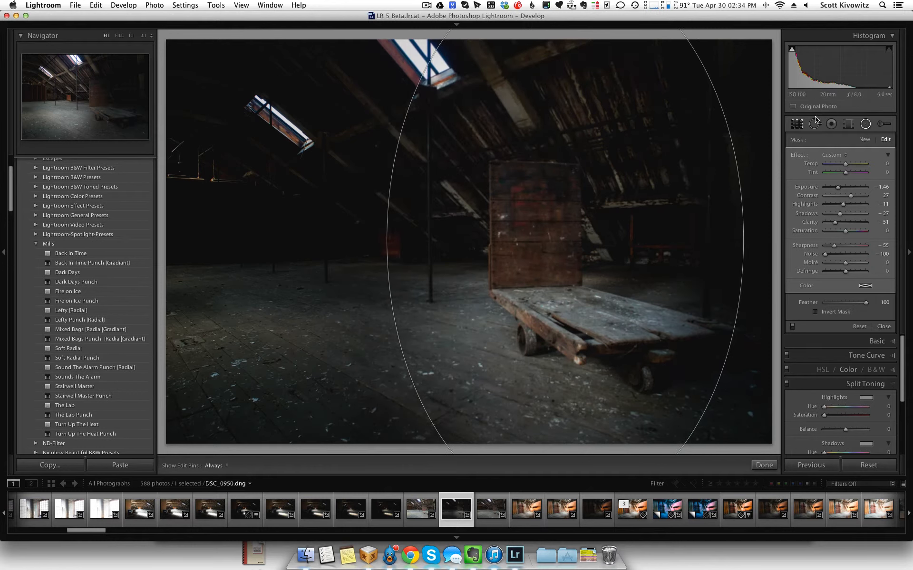
pyautogui.click(865, 124)
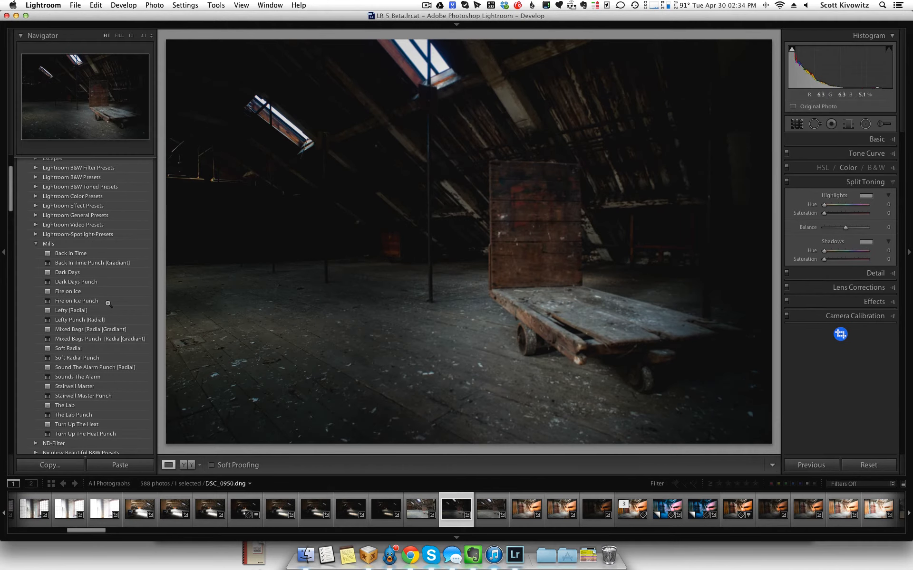
# - Apply the Mixed Bags [Radial|Gradiant] preset and set the photo's Basic exposure to −0.90
pyautogui.click(87, 328)
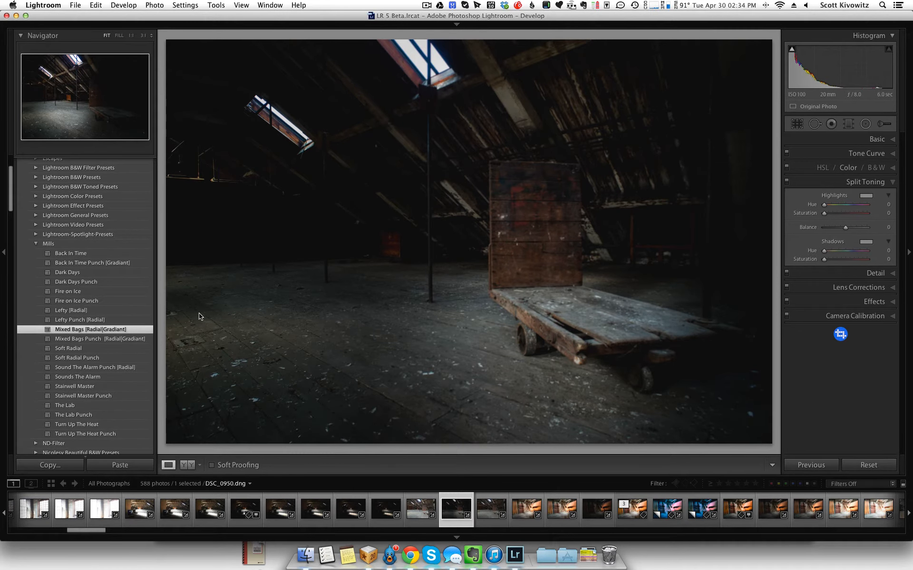
pyautogui.press('super+z')
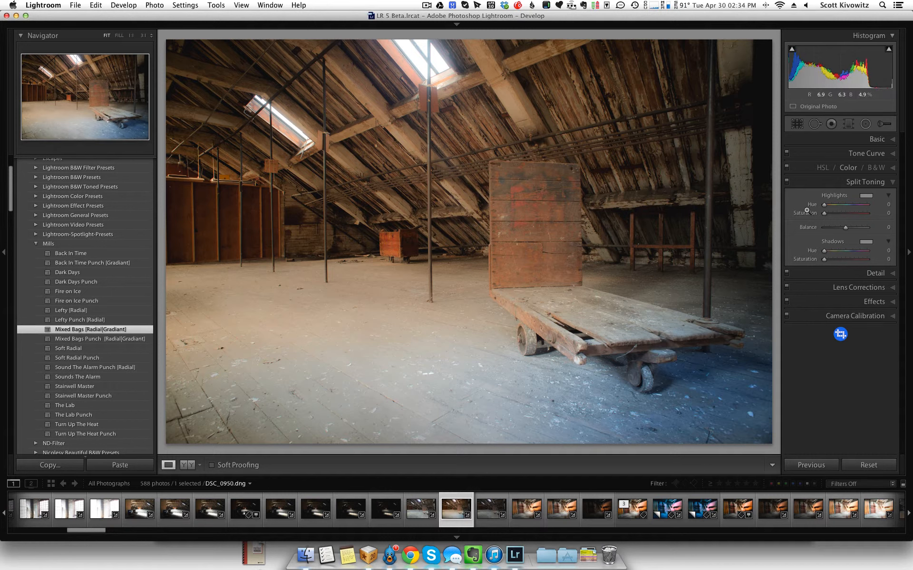
pyautogui.click(877, 139)
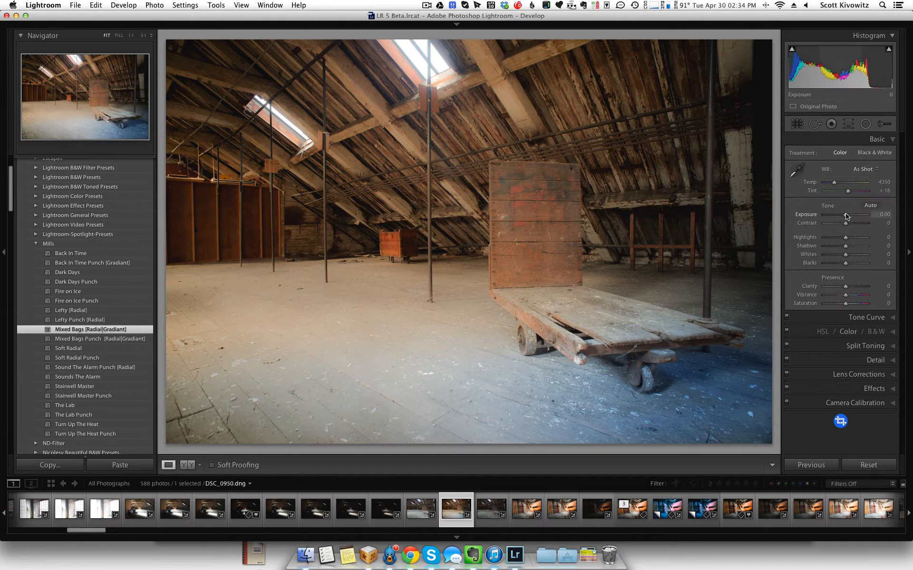
pyautogui.moveTo(844, 218); pyautogui.dragTo(841, 218)
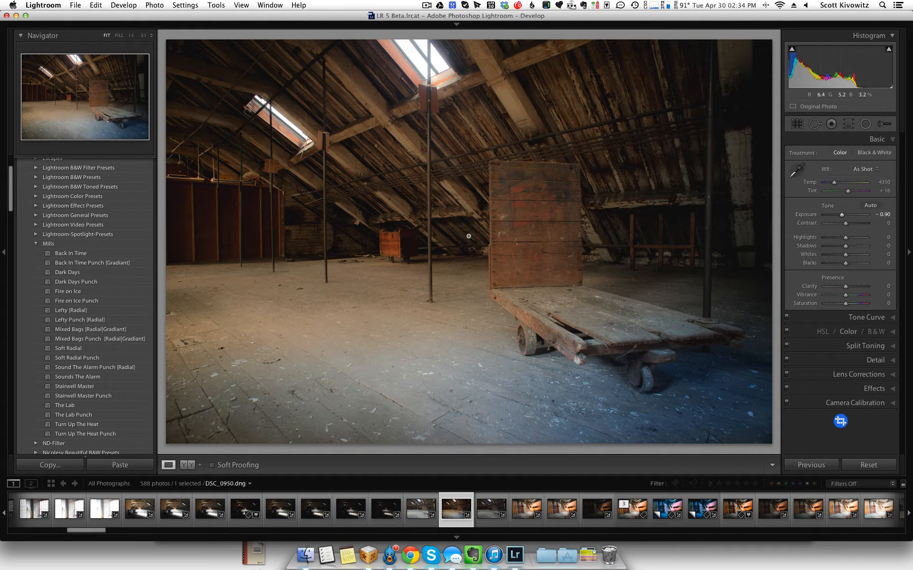
pyautogui.click(880, 345)
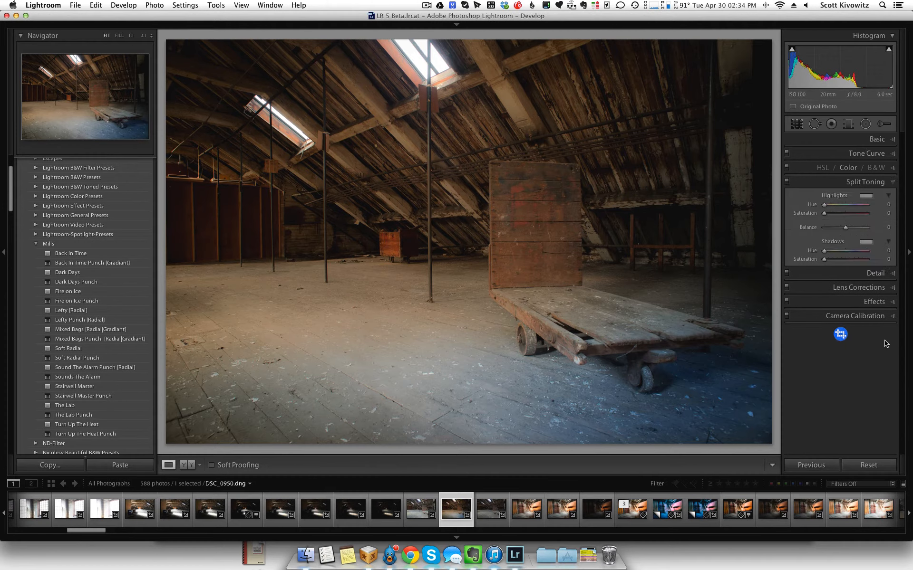
pyautogui.click(879, 140)
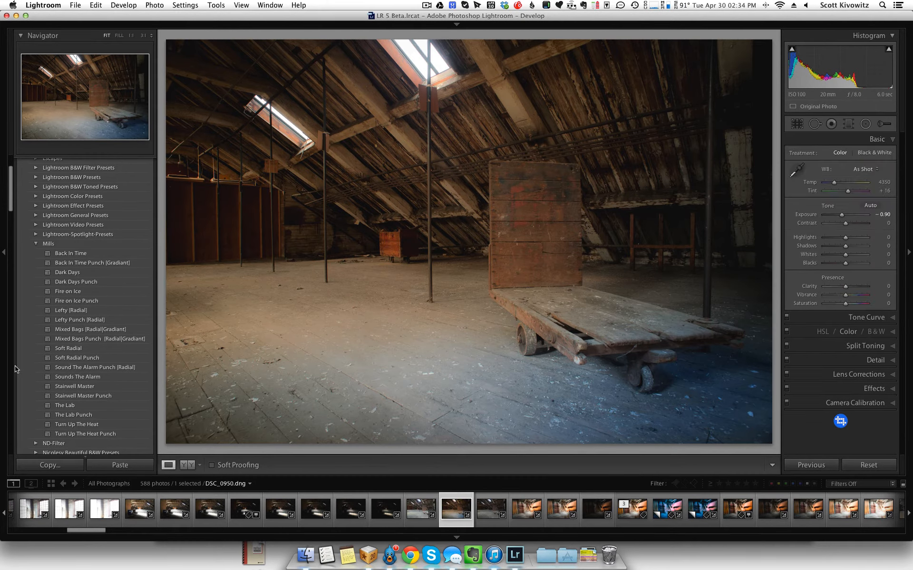
# - Apply the Mixed Bags Punch [Radial|Gradiant] preset and move its radial filters, one onto the cart's upright board and the other farther across the open floor
pyautogui.moveTo(137, 330)
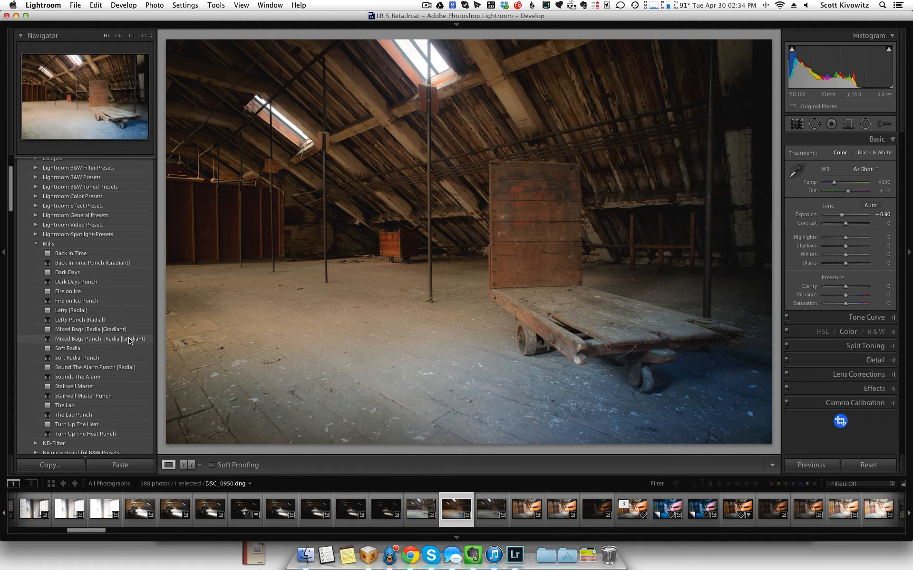
pyautogui.click(129, 341)
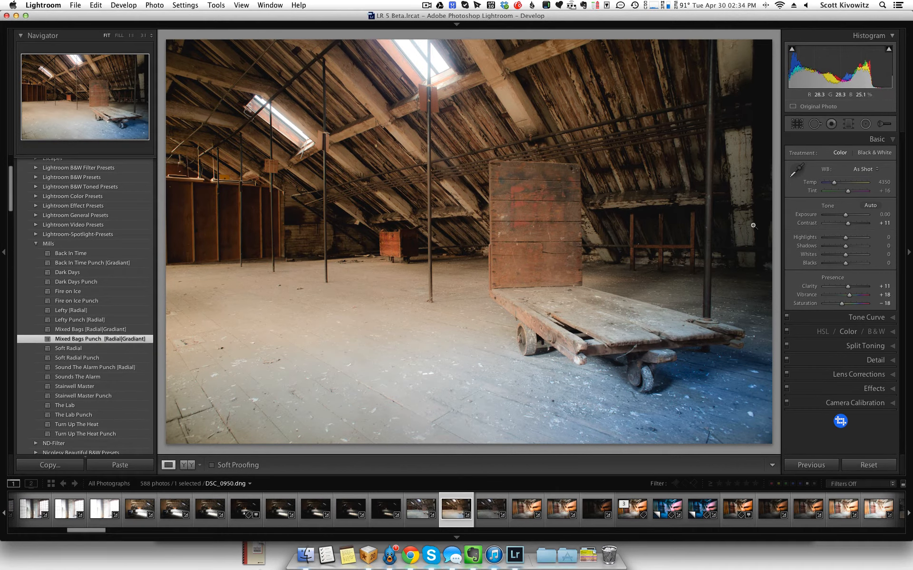
pyautogui.click(866, 124)
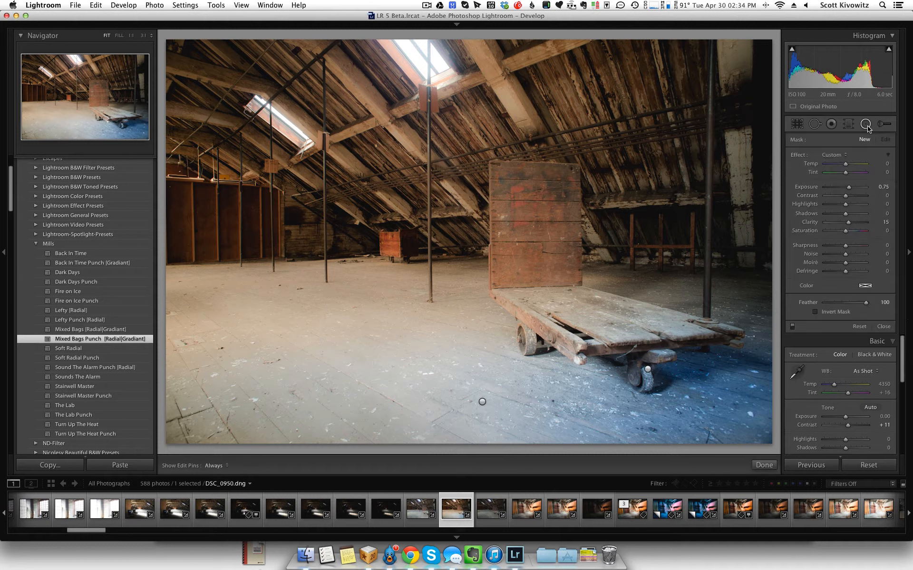
pyautogui.click(482, 402)
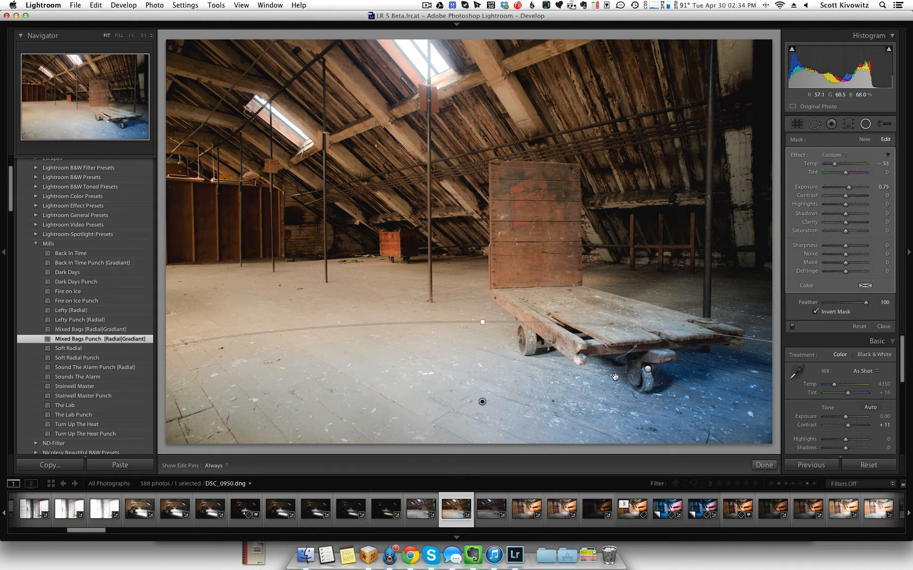
pyautogui.click(647, 369)
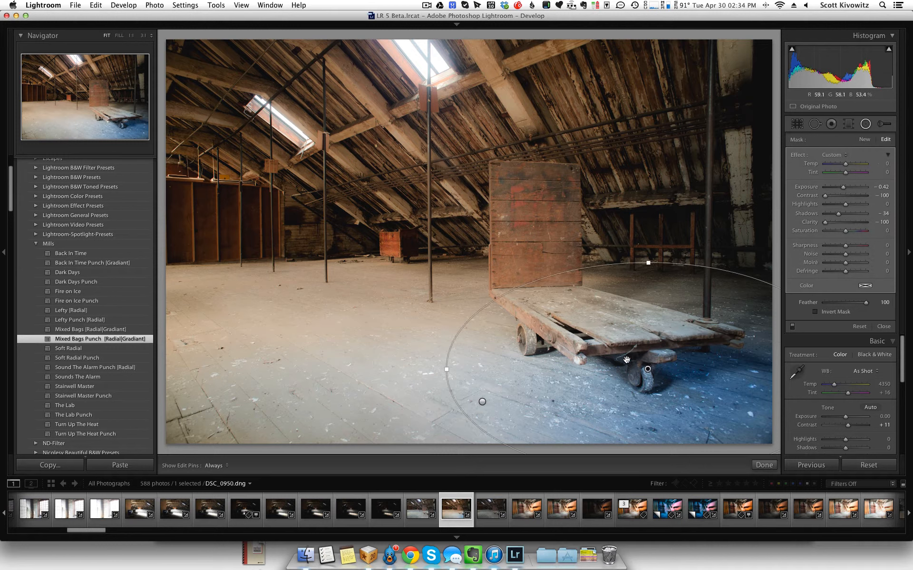
pyautogui.moveTo(647, 370); pyautogui.dragTo(640, 233)
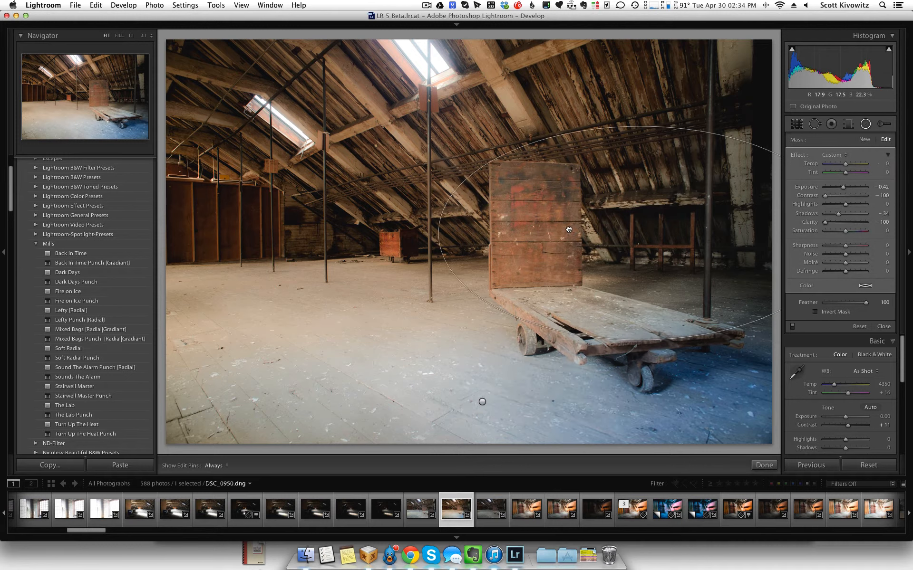
pyautogui.click(482, 402)
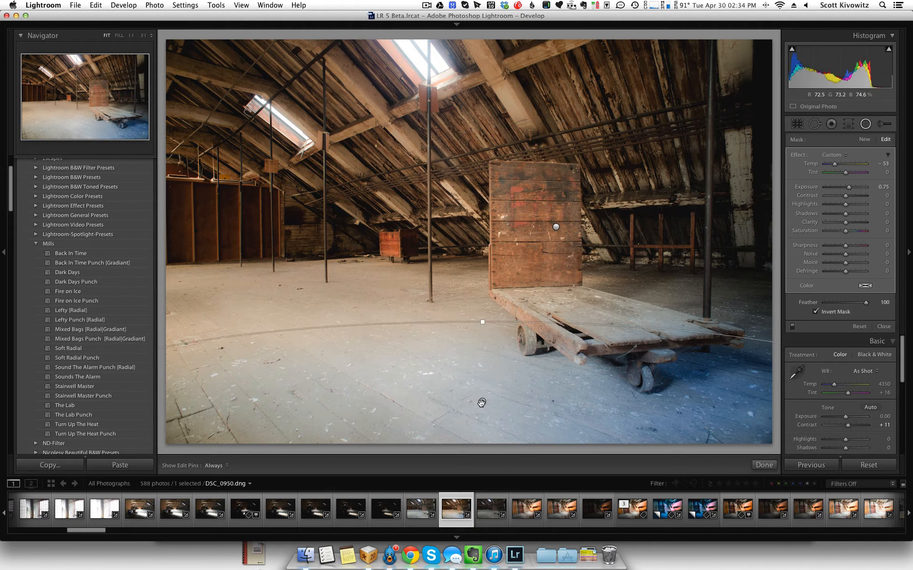
pyautogui.moveTo(481, 403); pyautogui.dragTo(379, 377)
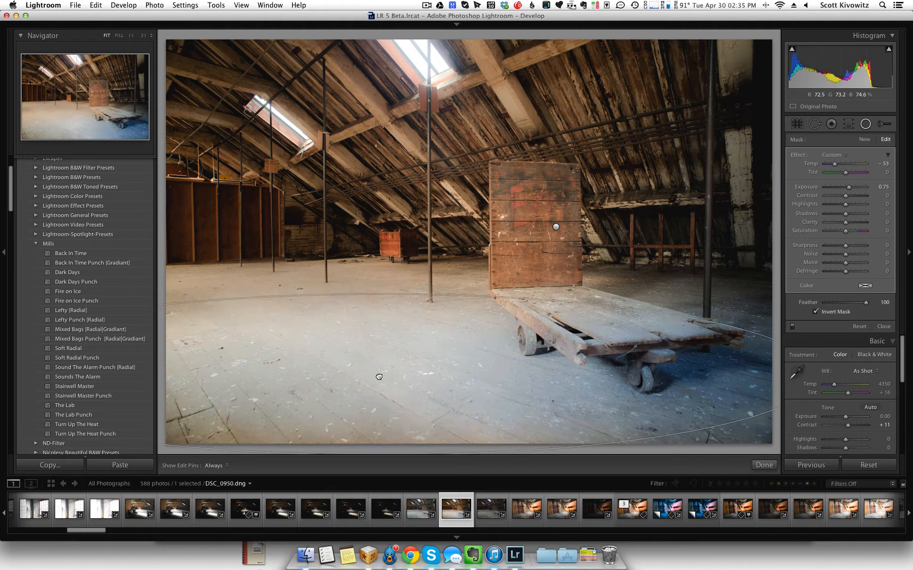
# - Move the preset's diagonal graduated filter from the cart bed to the base of the central metal post, and close the Graduated Filter tool
pyautogui.click(847, 126)
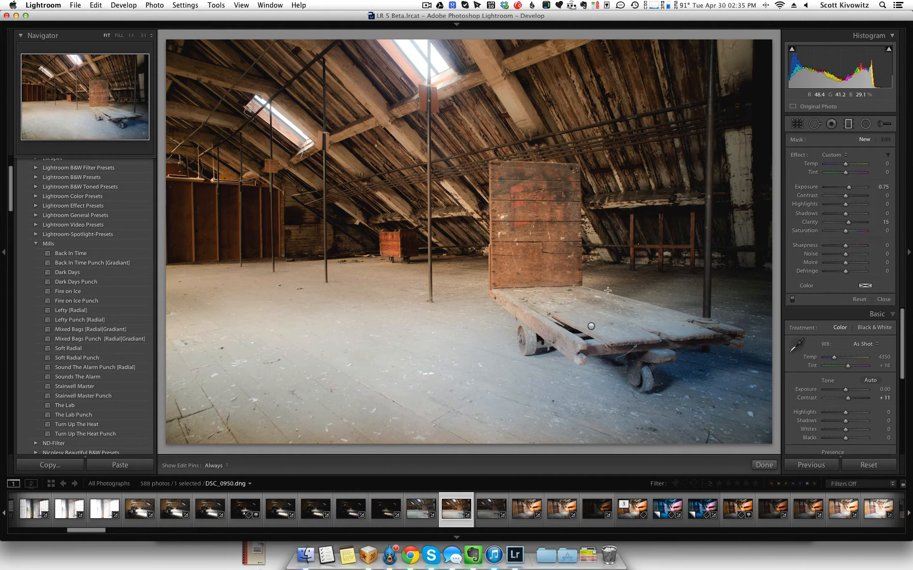
pyautogui.click(590, 326)
pyautogui.moveTo(591, 326); pyautogui.dragTo(433, 268)
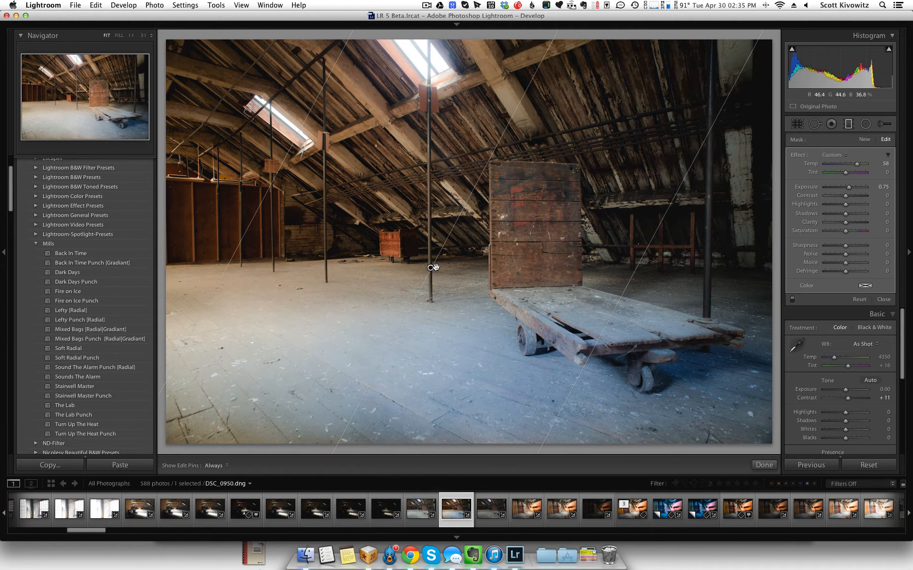
pyautogui.click(849, 124)
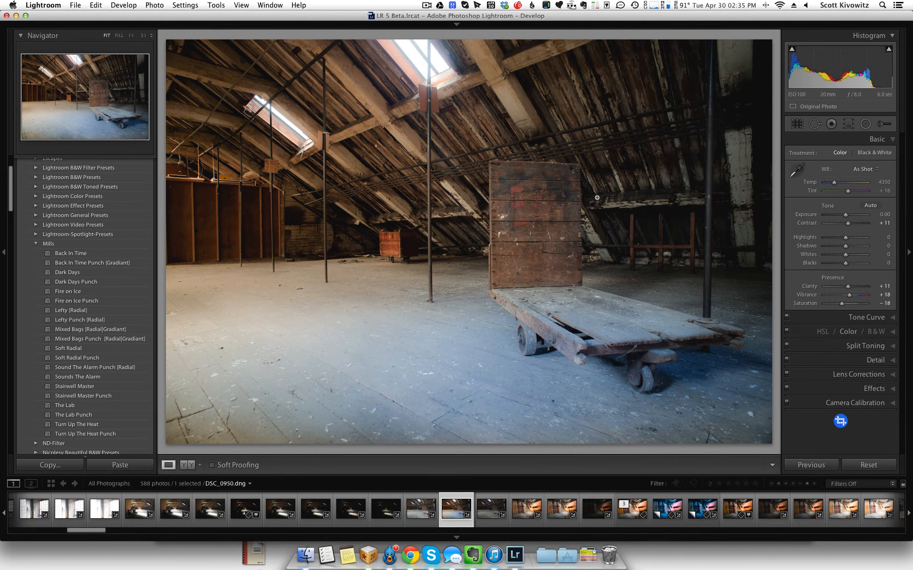
# - Apply Soft Radial followed by Soft Radial Punch, and move the radial filter toward the lower right of the cart's upright board, closing the tool when done
pyautogui.click(118, 351)
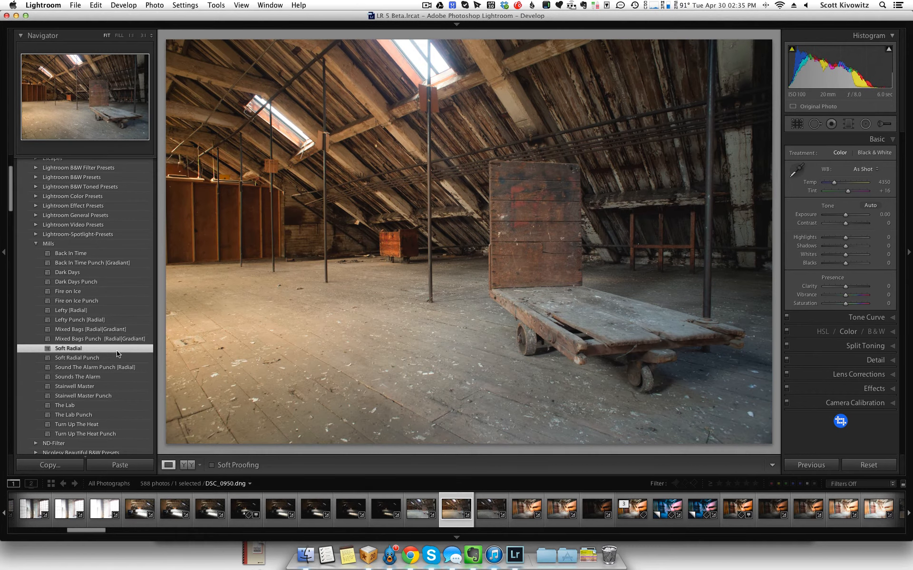
pyautogui.click(114, 359)
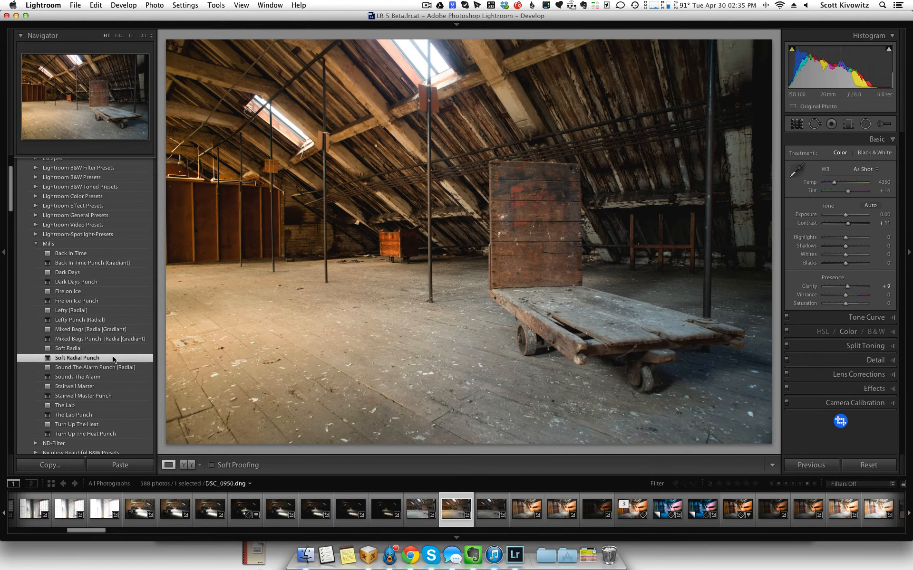
pyautogui.hotkey('shift', 'm')
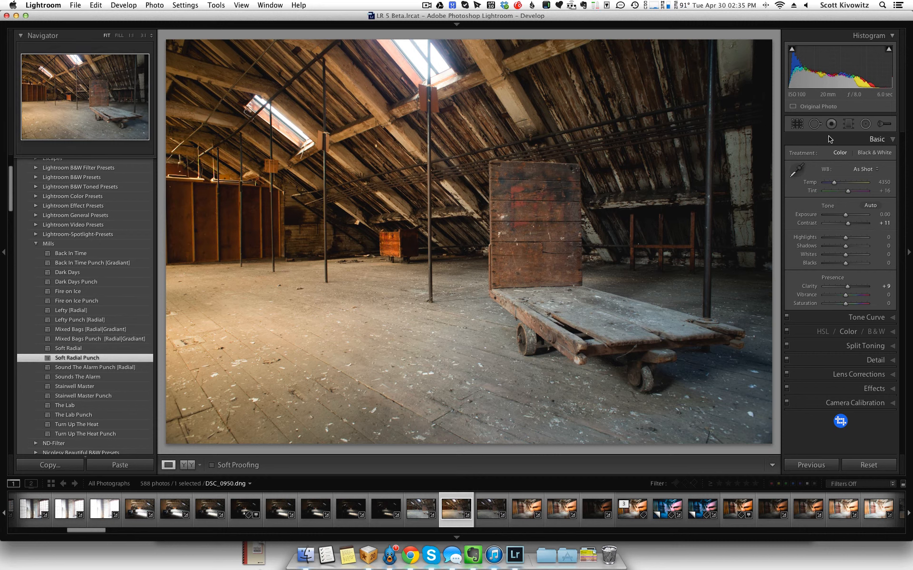
pyautogui.click(520, 228)
pyautogui.moveTo(519, 228); pyautogui.dragTo(556, 258)
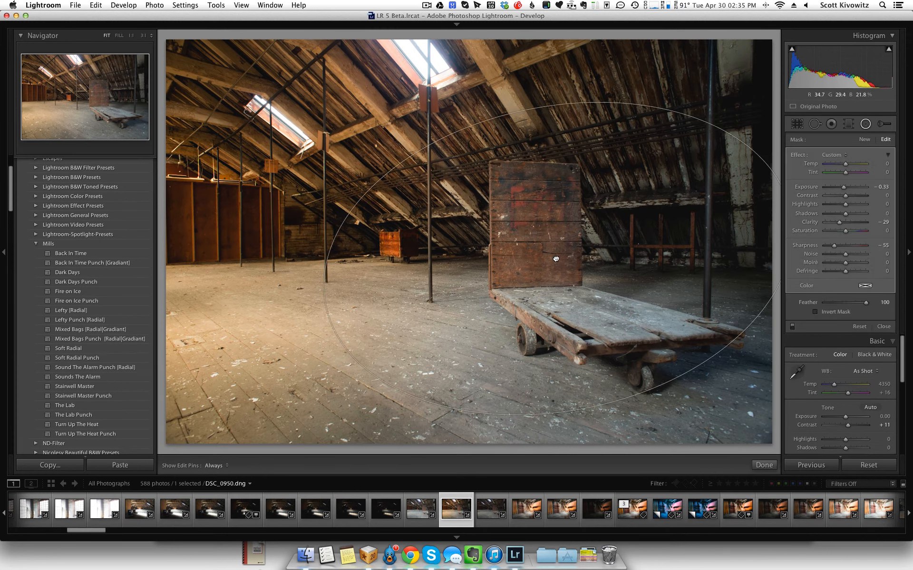
pyautogui.click(865, 124)
# - Compare the Sound The Alarm Punch [Radial] and Sounds The Alarm presets, showing the Split Toning settings, and finish with the Punch version applied
pyautogui.click(97, 368)
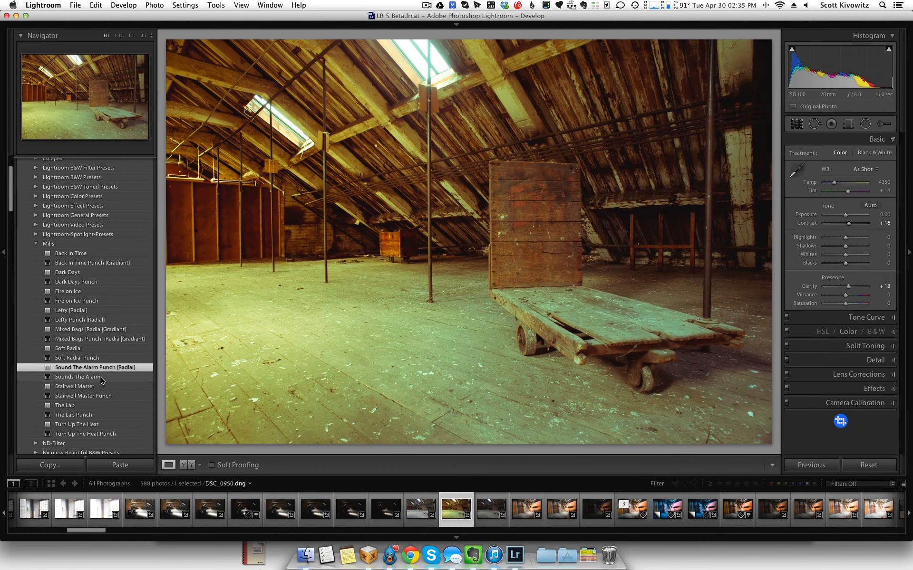
pyautogui.click(103, 377)
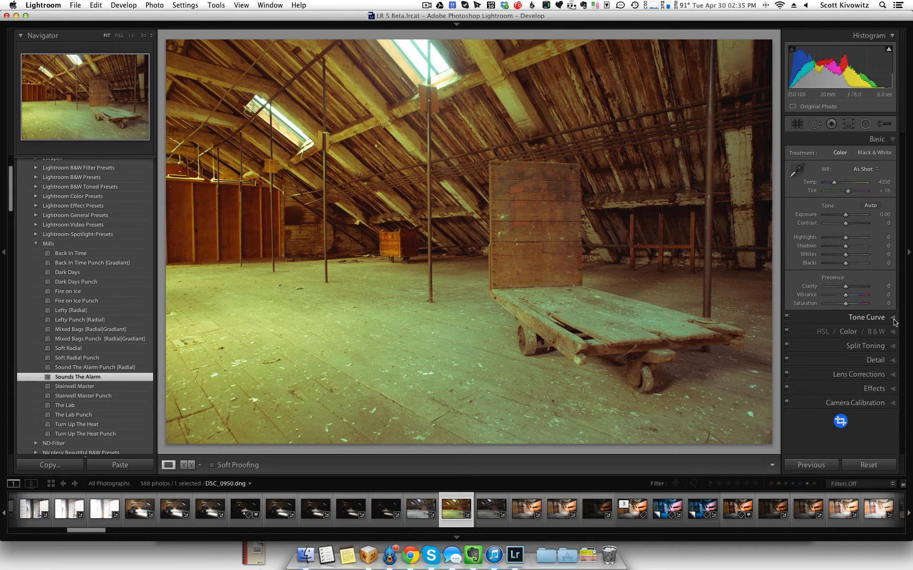
pyautogui.click(892, 348)
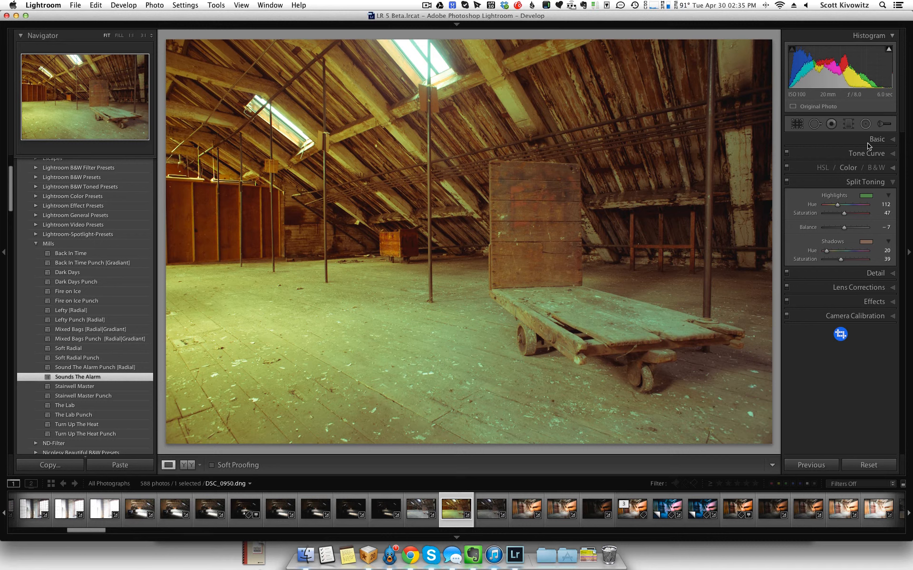
pyautogui.click(130, 368)
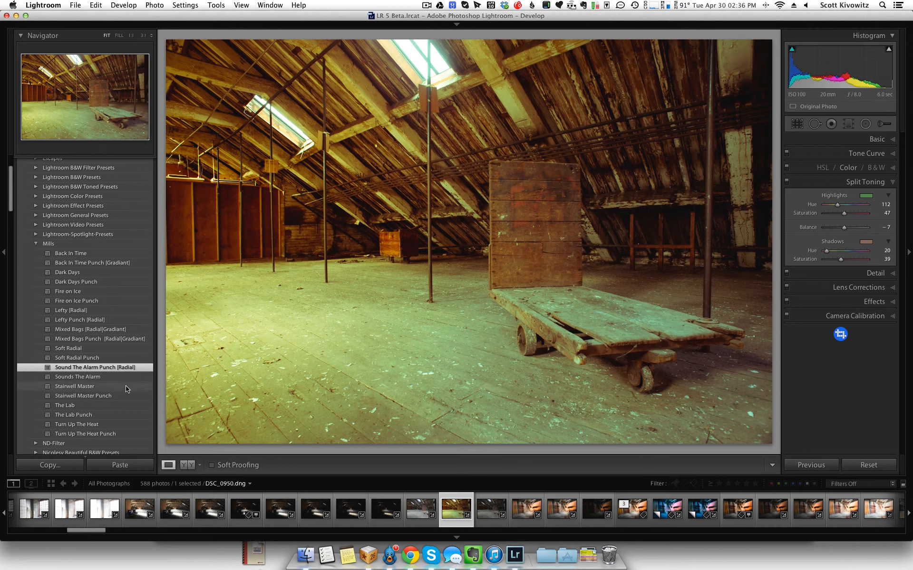
# - Apply the Stairwell Master and Stairwell Master Punch presets in turn, followed by The Lab and The Lab Punch
pyautogui.click(102, 387)
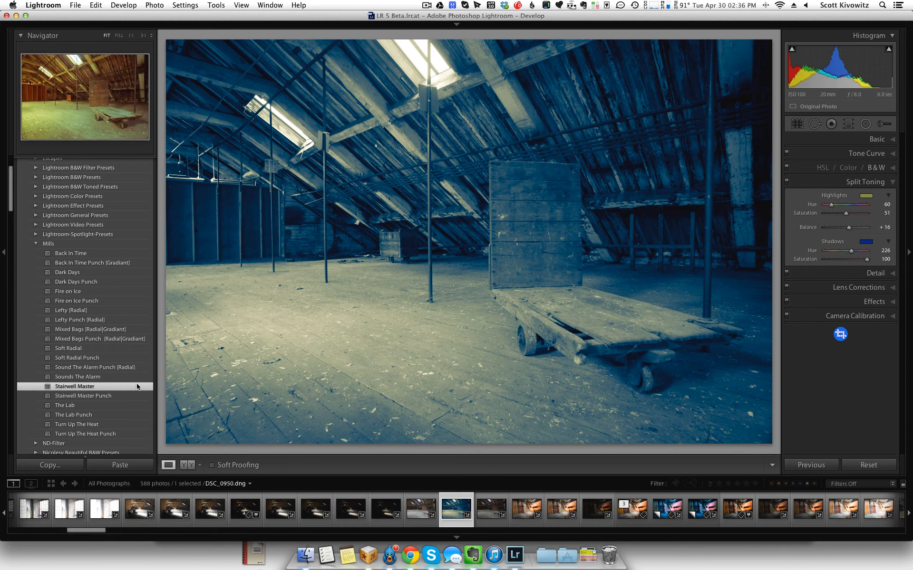
pyautogui.click(130, 397)
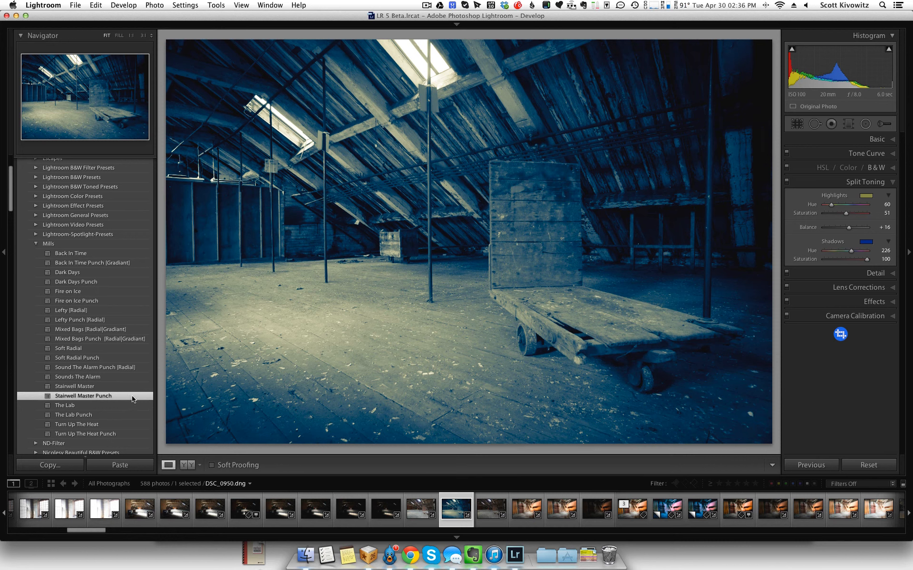
pyautogui.click(107, 409)
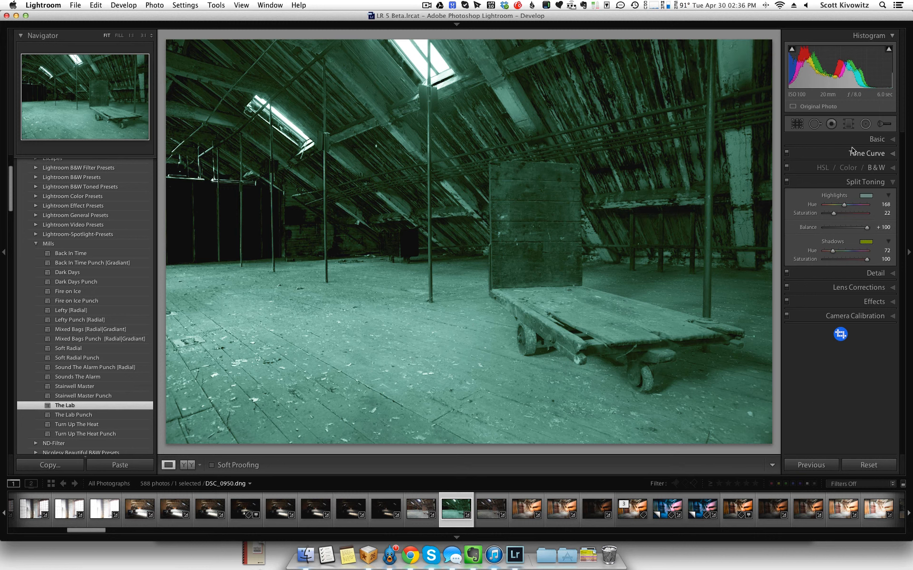
pyautogui.click(83, 412)
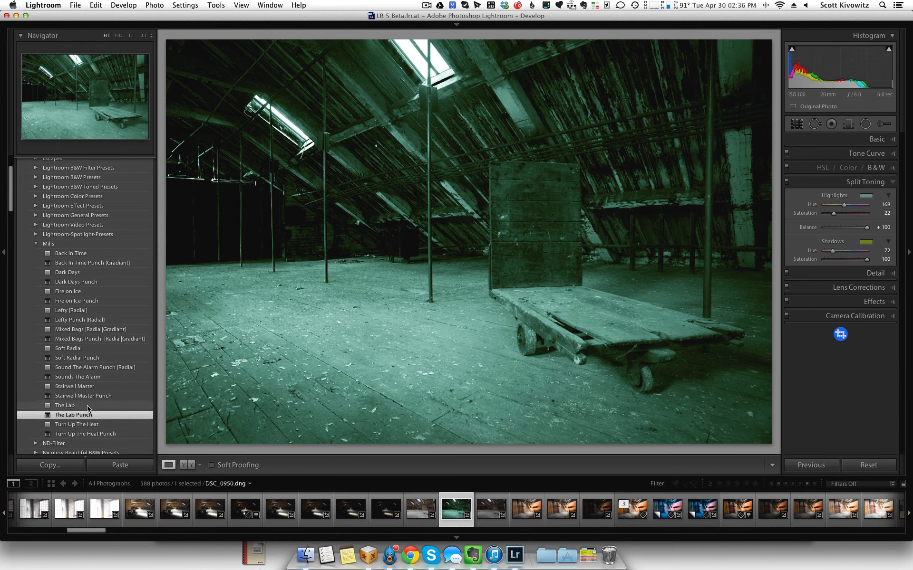
# - Apply Turn Up The Heat with Split Toning highlight saturation 81 and balance −53, and follow it with the Turn Up The Heat Punch preset
pyautogui.click(84, 426)
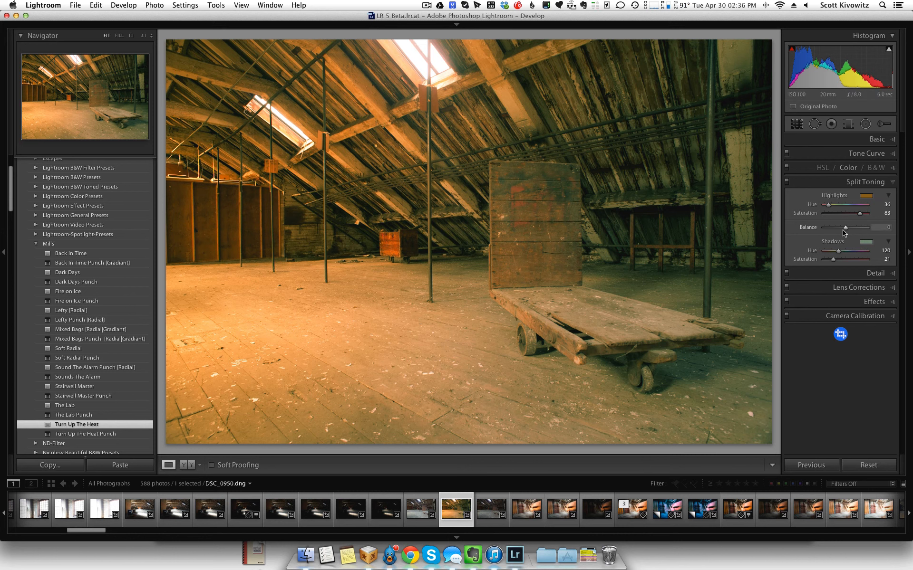
pyautogui.moveTo(861, 216); pyautogui.dragTo(833, 231)
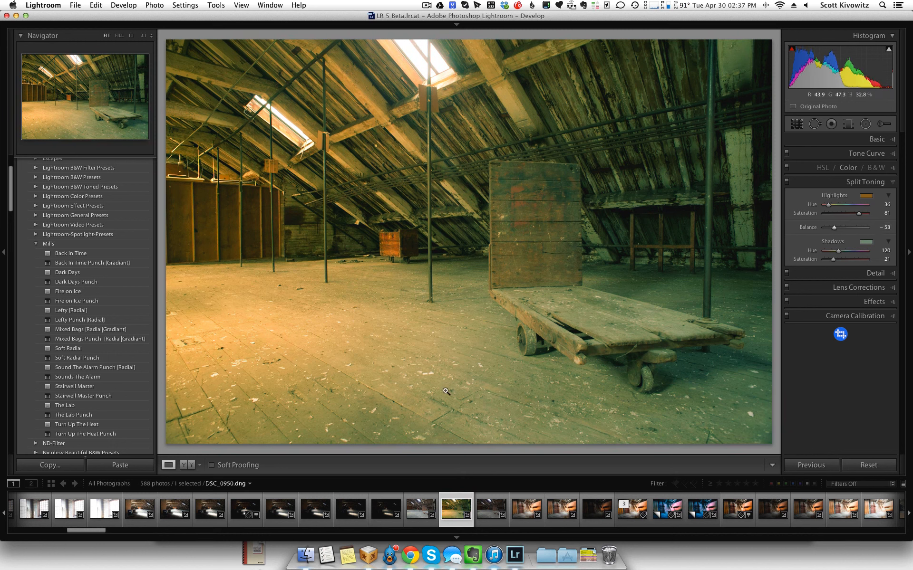
pyautogui.click(106, 434)
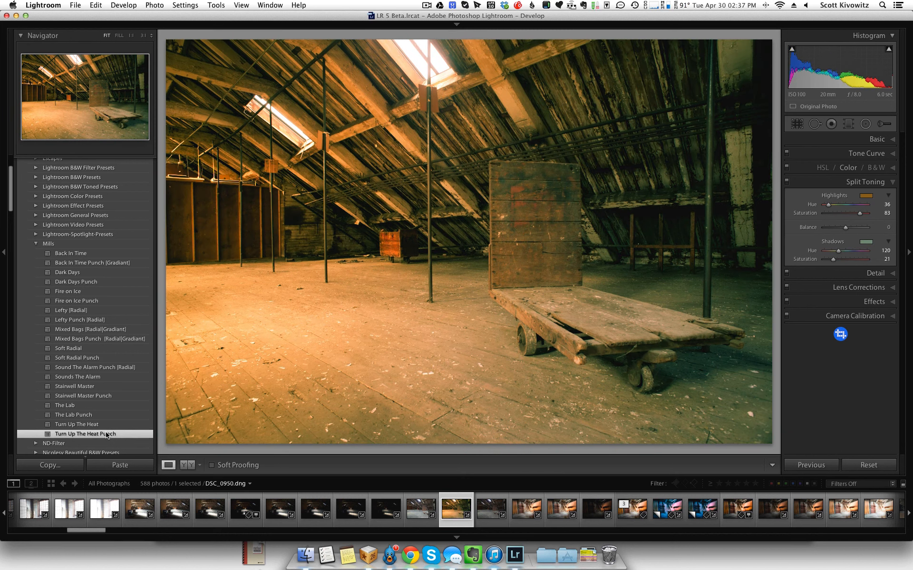